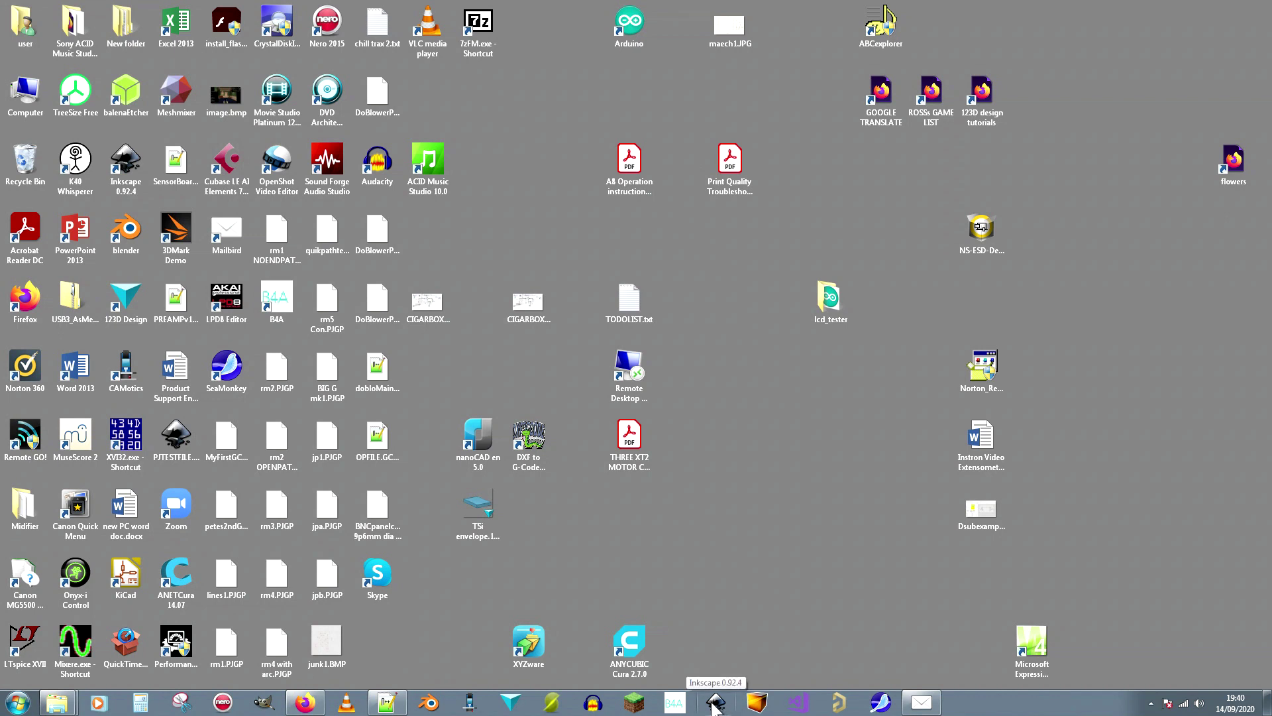
Step: Launch Inkscape from the taskbar to get a blank new document
left_click(715, 704)
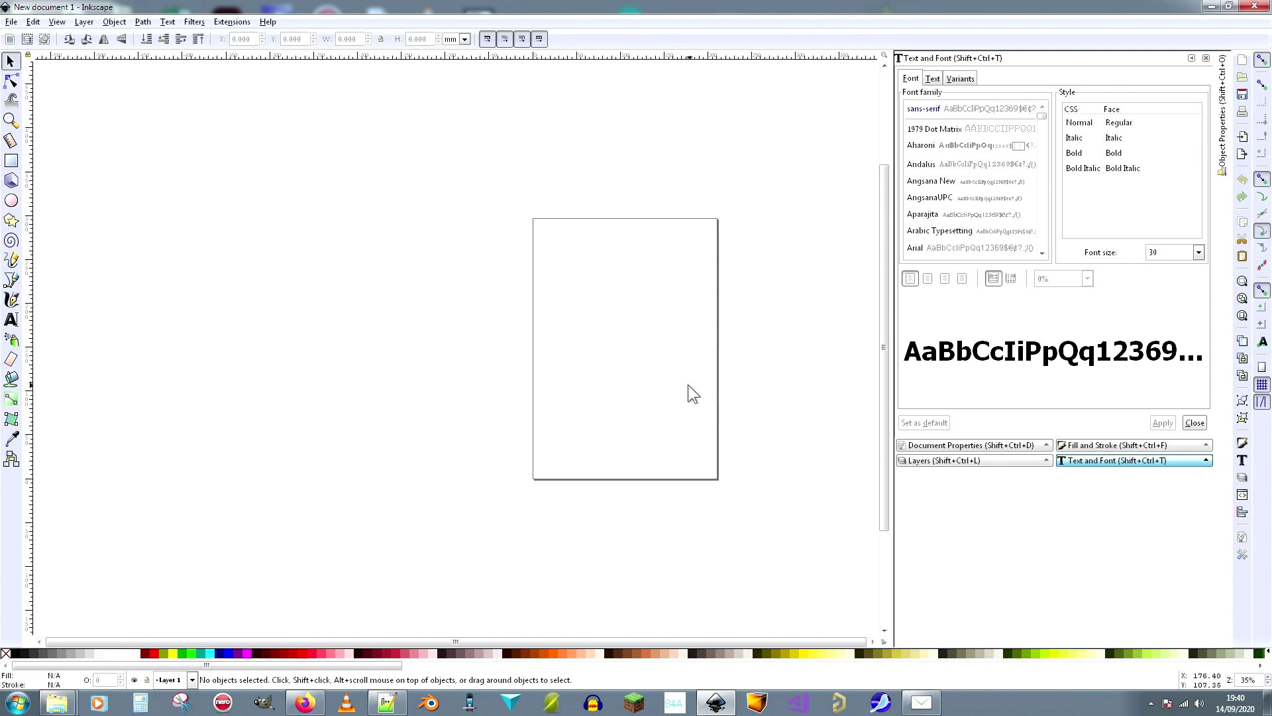
Step: Zoom in and type 'bigfatbum' as a bold size-30 text object on the page
scroll(678, 393, "up", 4)
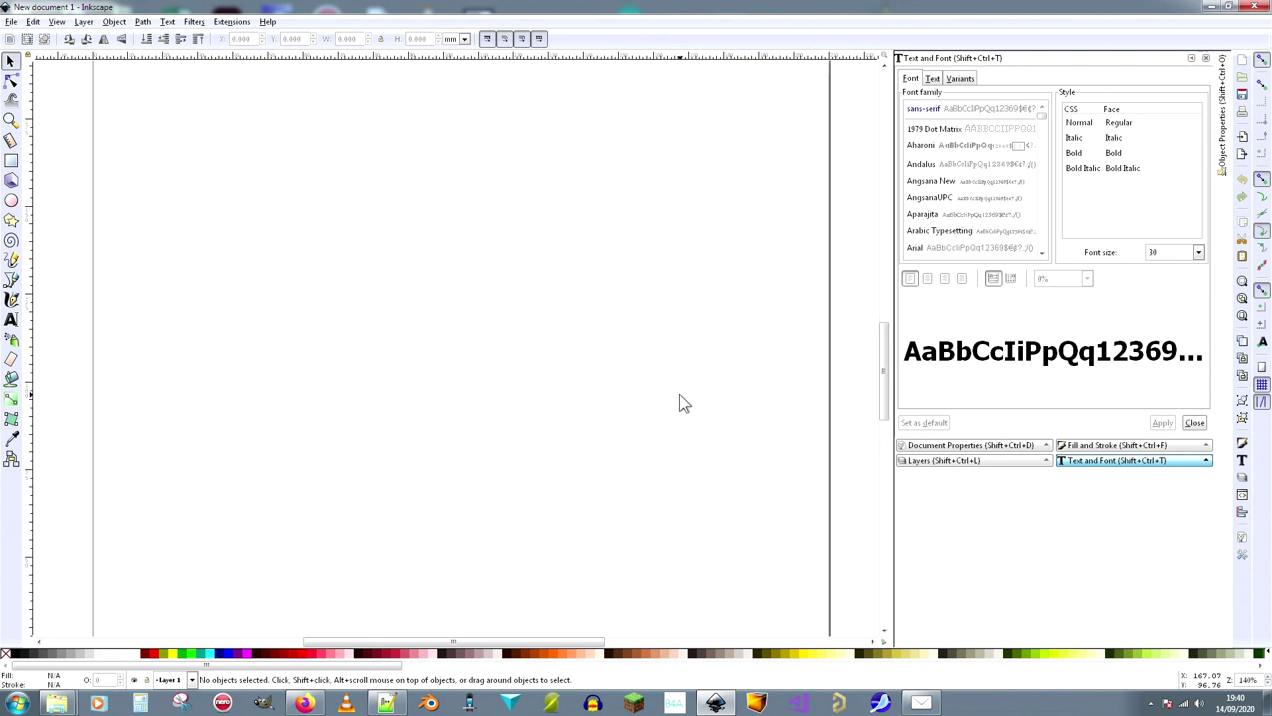
scroll(678, 394, "up", 5)
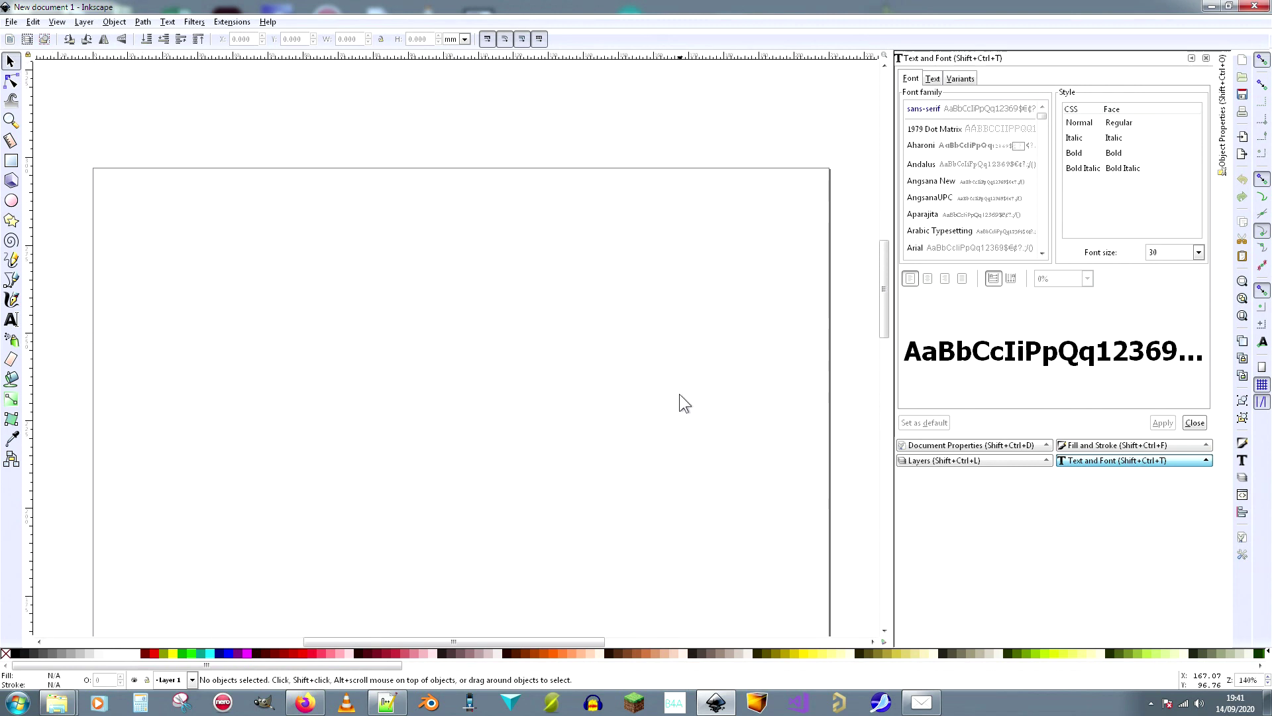
scroll(679, 393, "down", 2)
left_click(11, 320)
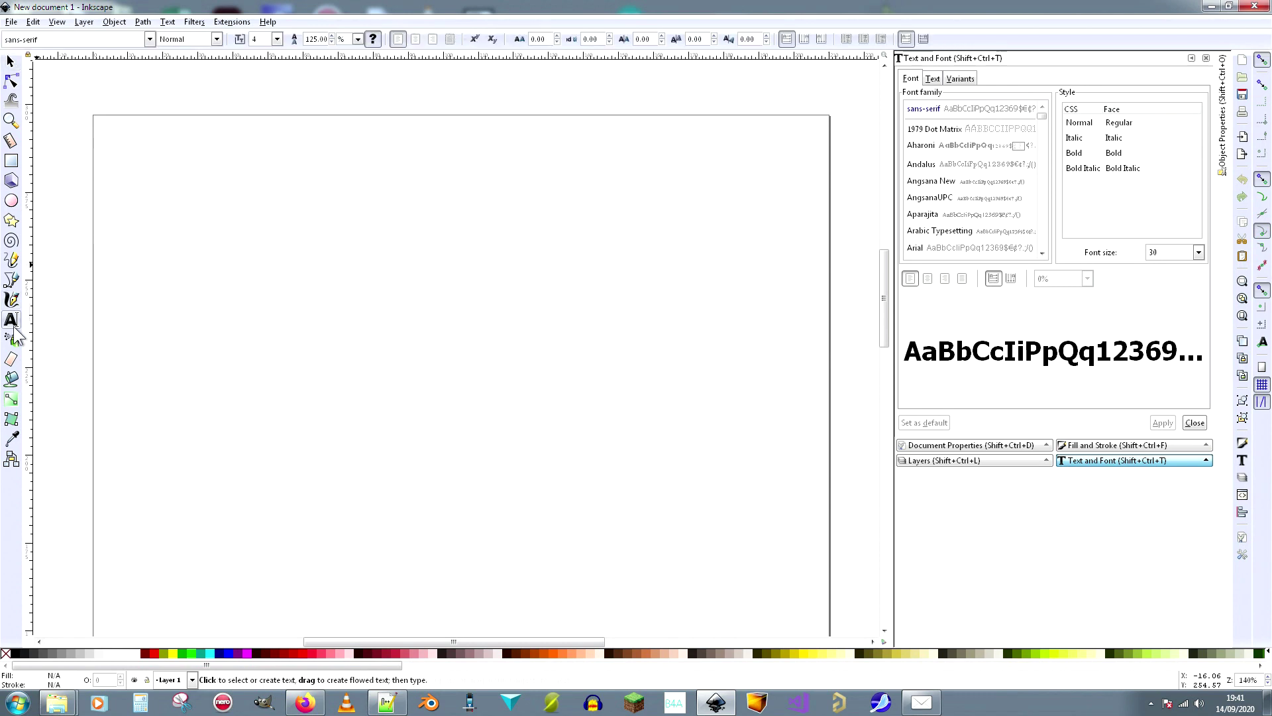
left_click(310, 308)
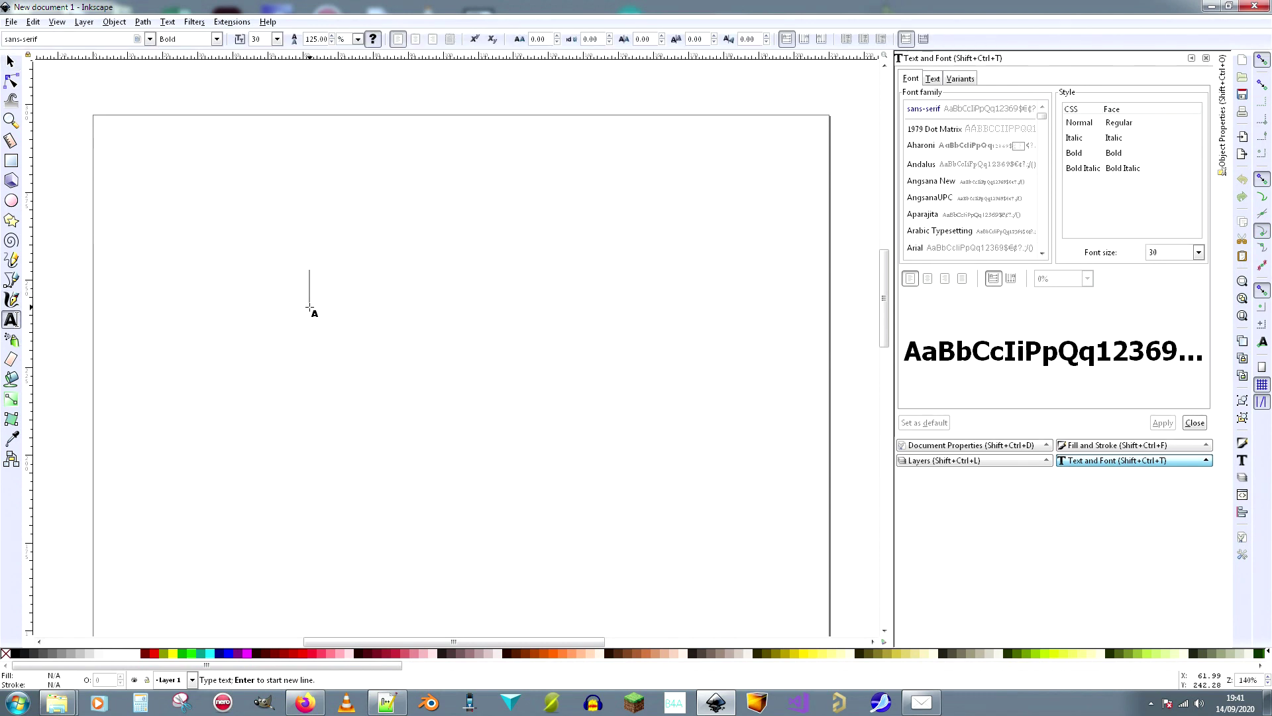
type("big")
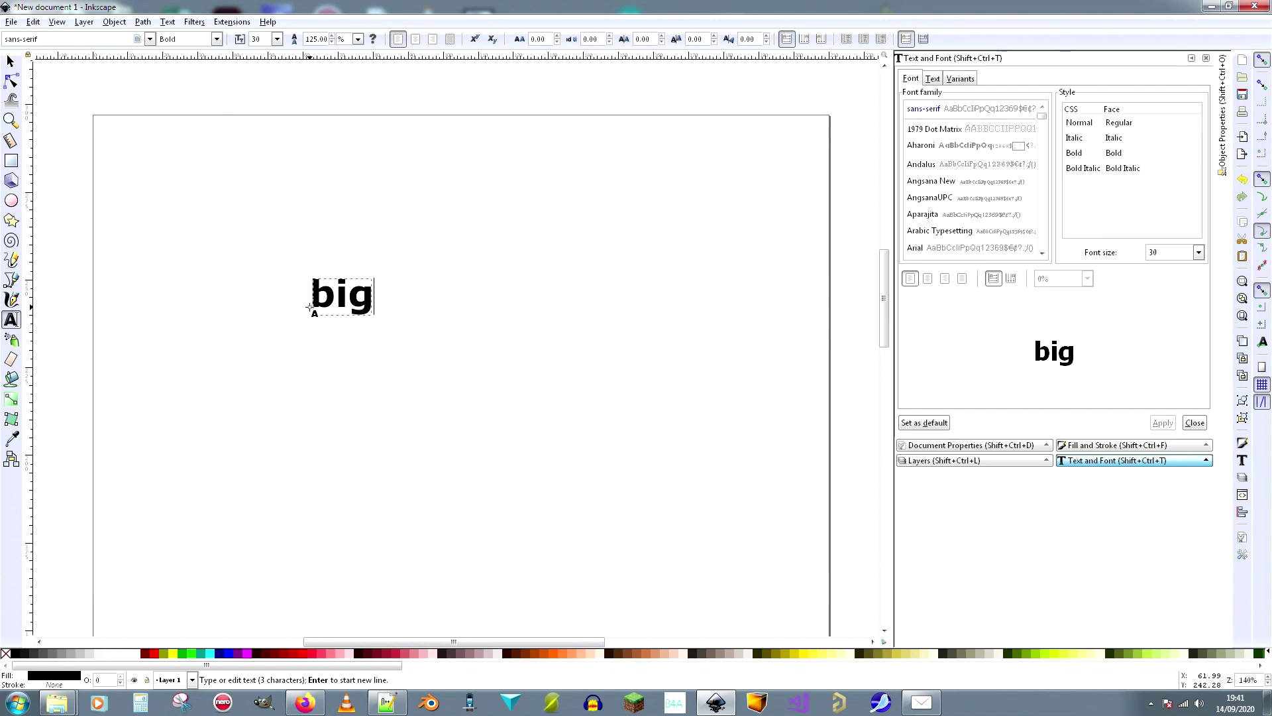
type("fatbum")
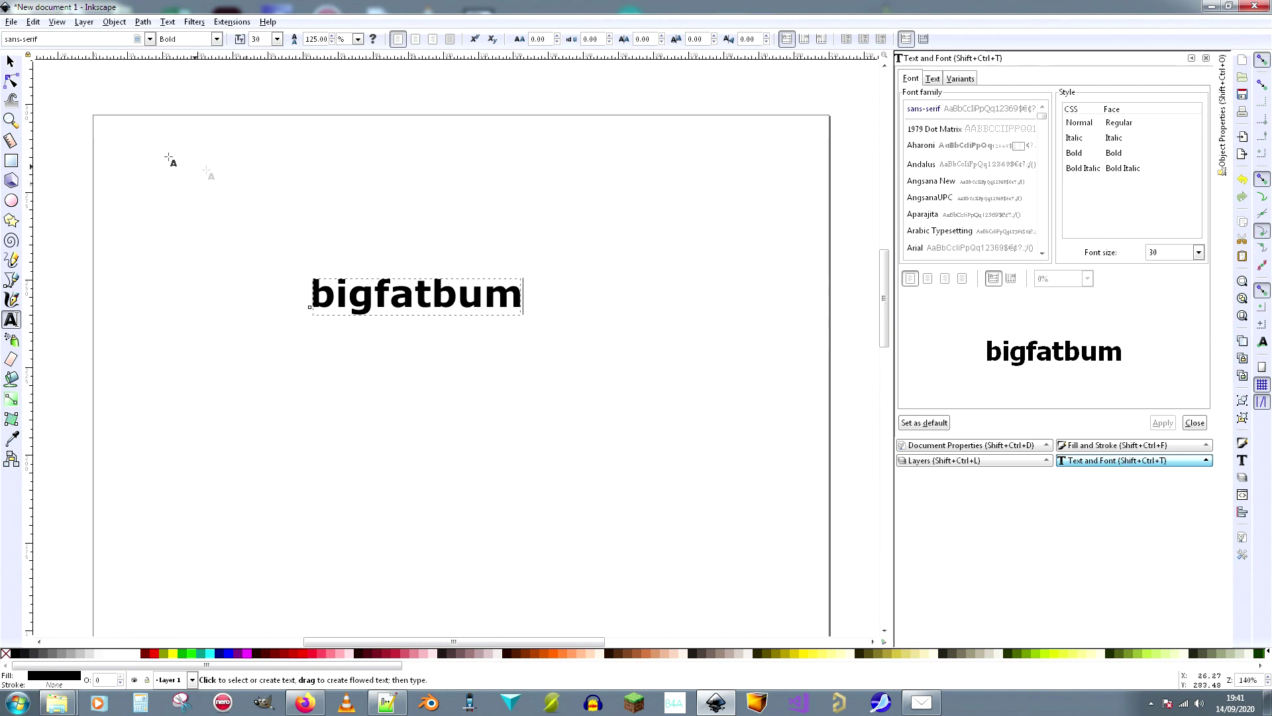
Step: Move the text to the page's top-left and scale it to about 172 × 80 mm
left_click(10, 61)
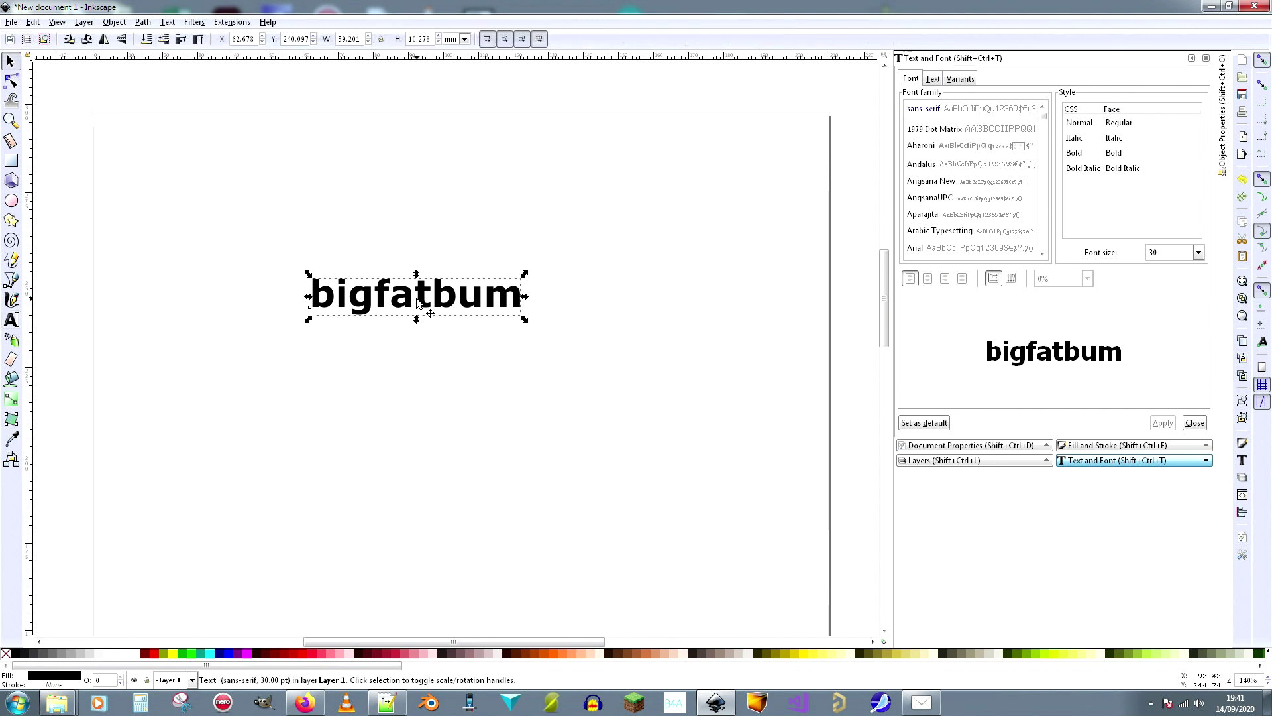
left_click_drag(422, 306, 258, 204)
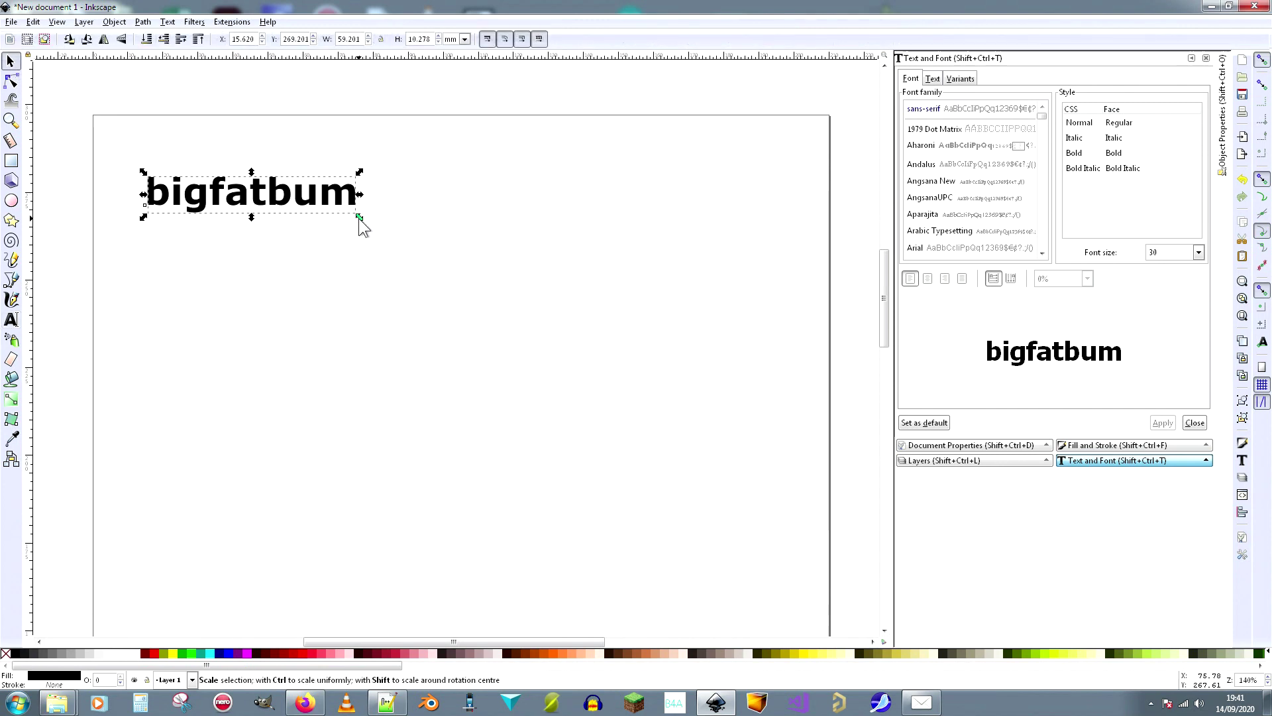
left_click_drag(359, 217, 757, 459)
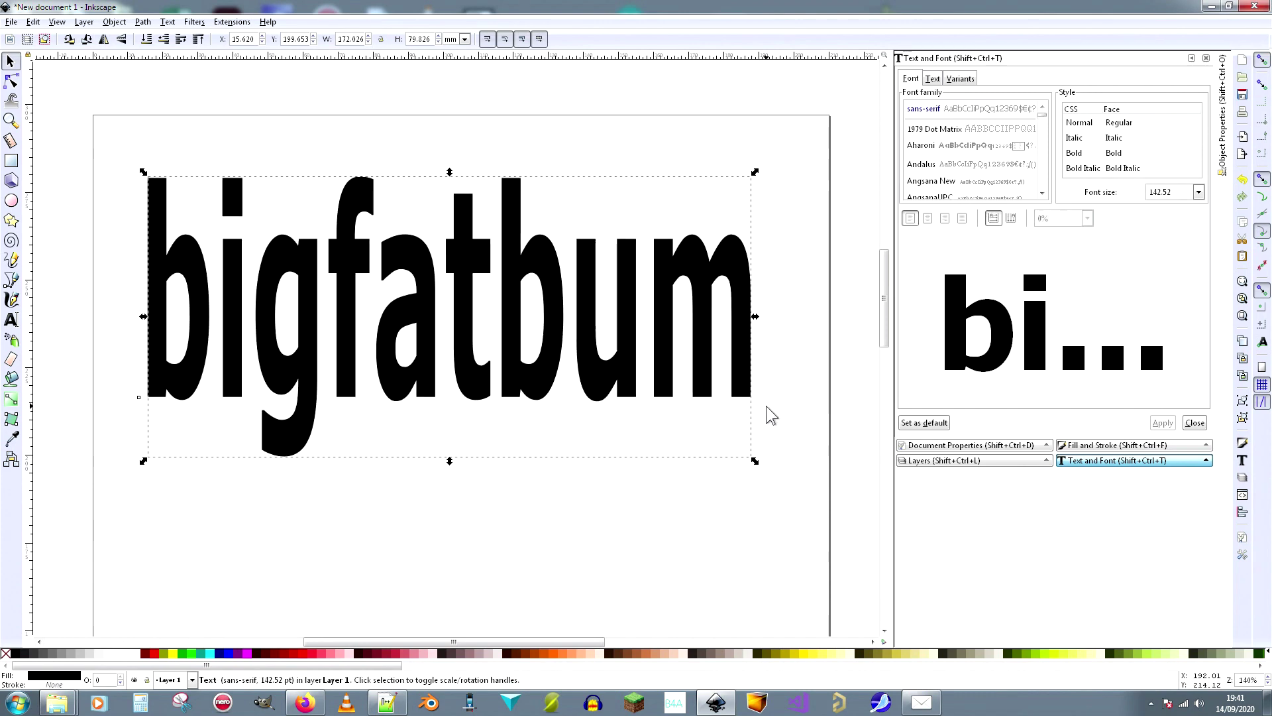
Step: Reselect the bigfatbum text, briefly edit it, and toggle its rotate and scale handles
left_click(789, 468)
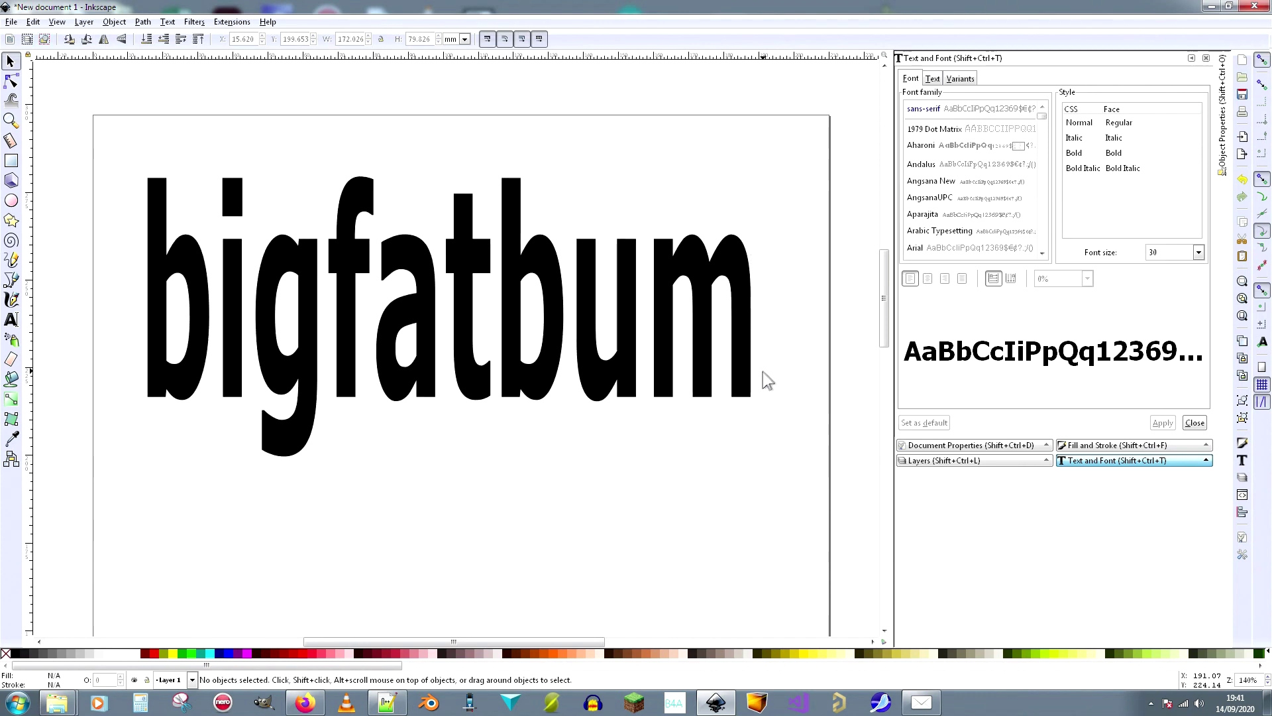
left_click(742, 361)
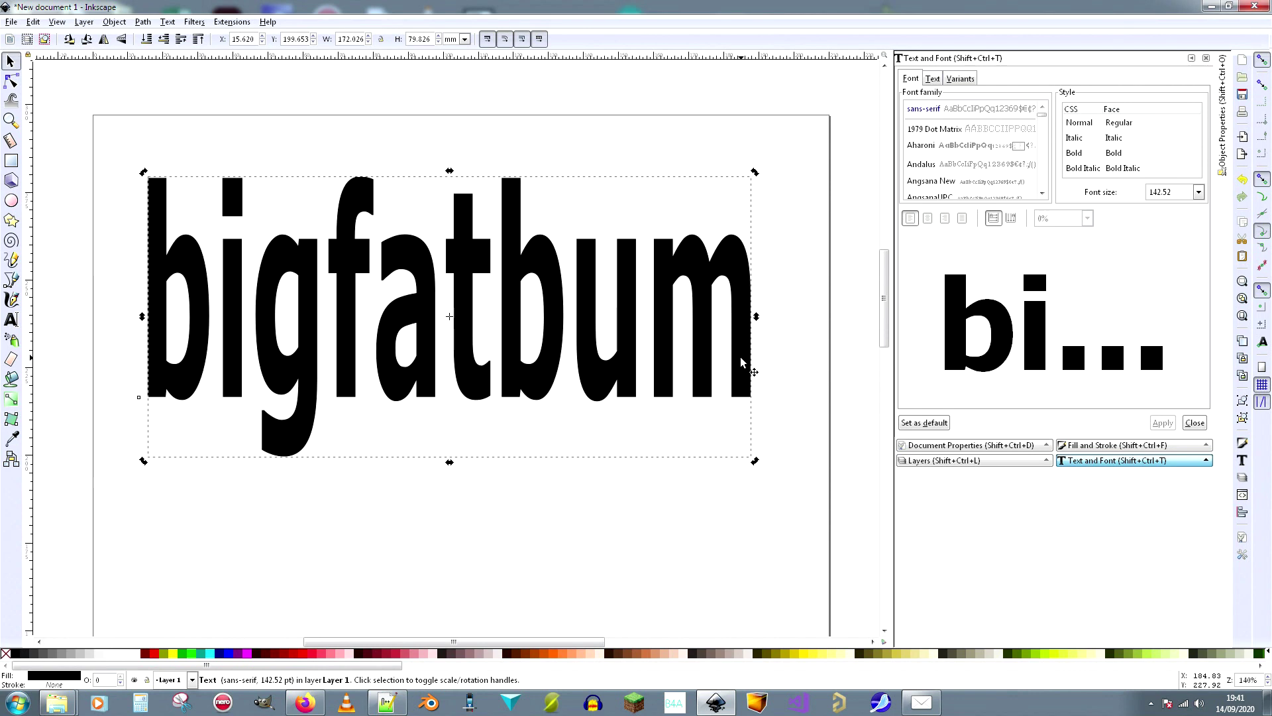
double_click(743, 361)
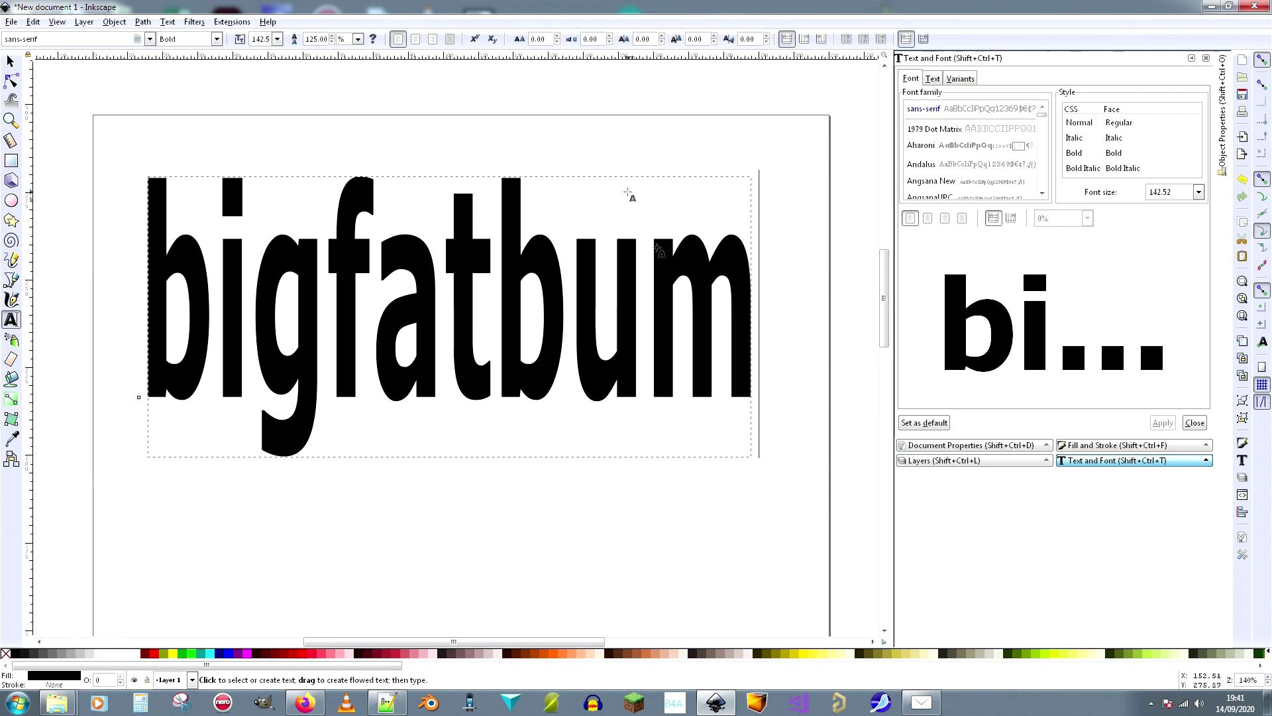
left_click(728, 478)
left_click(739, 369)
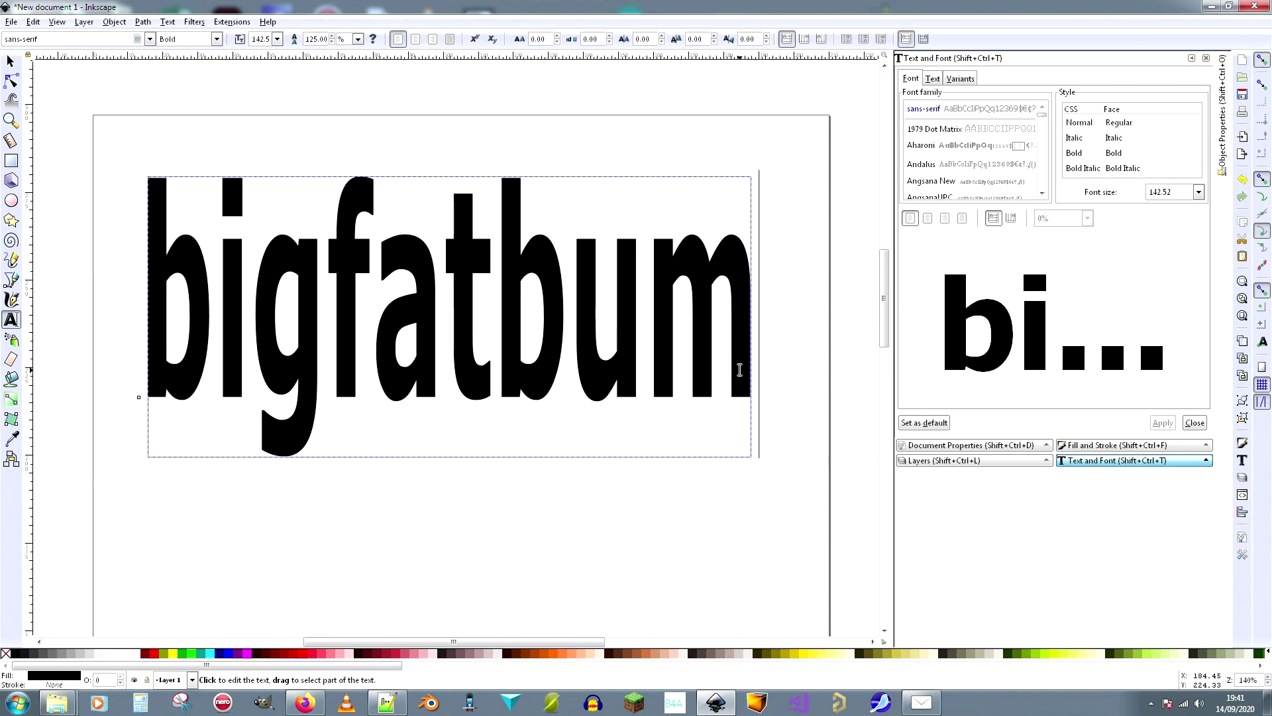
left_click(18, 58)
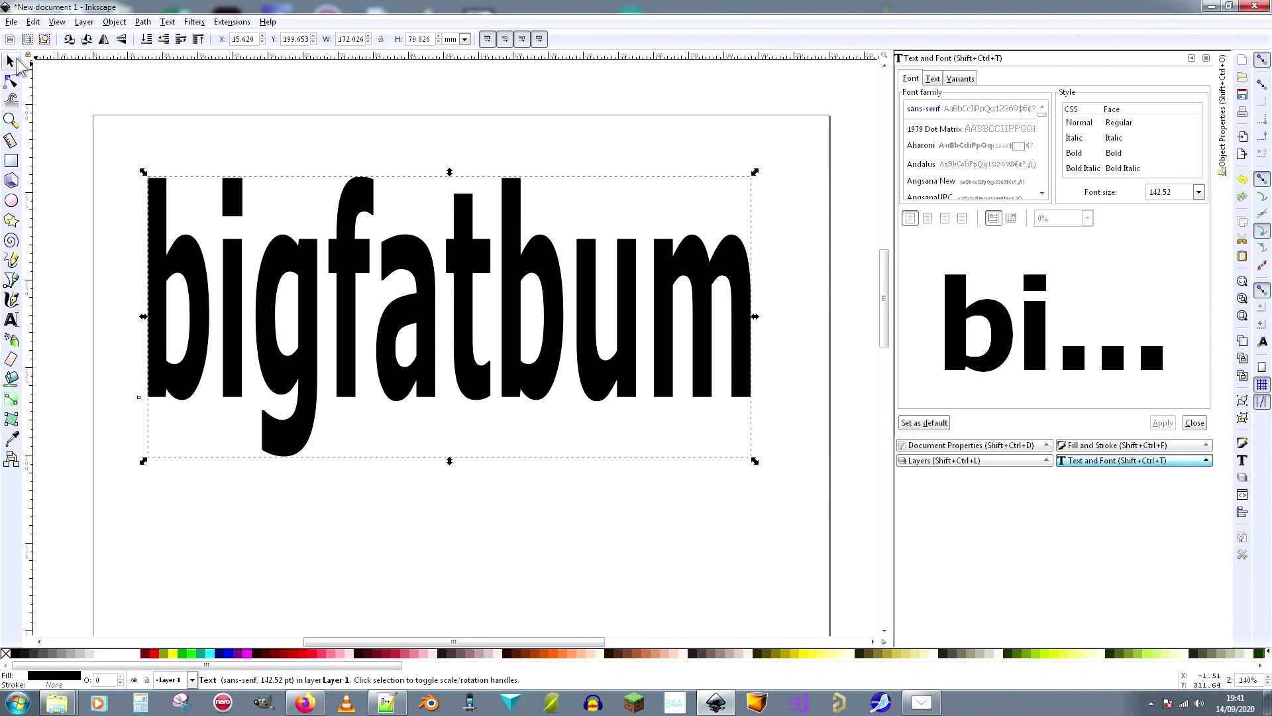
left_click(518, 239)
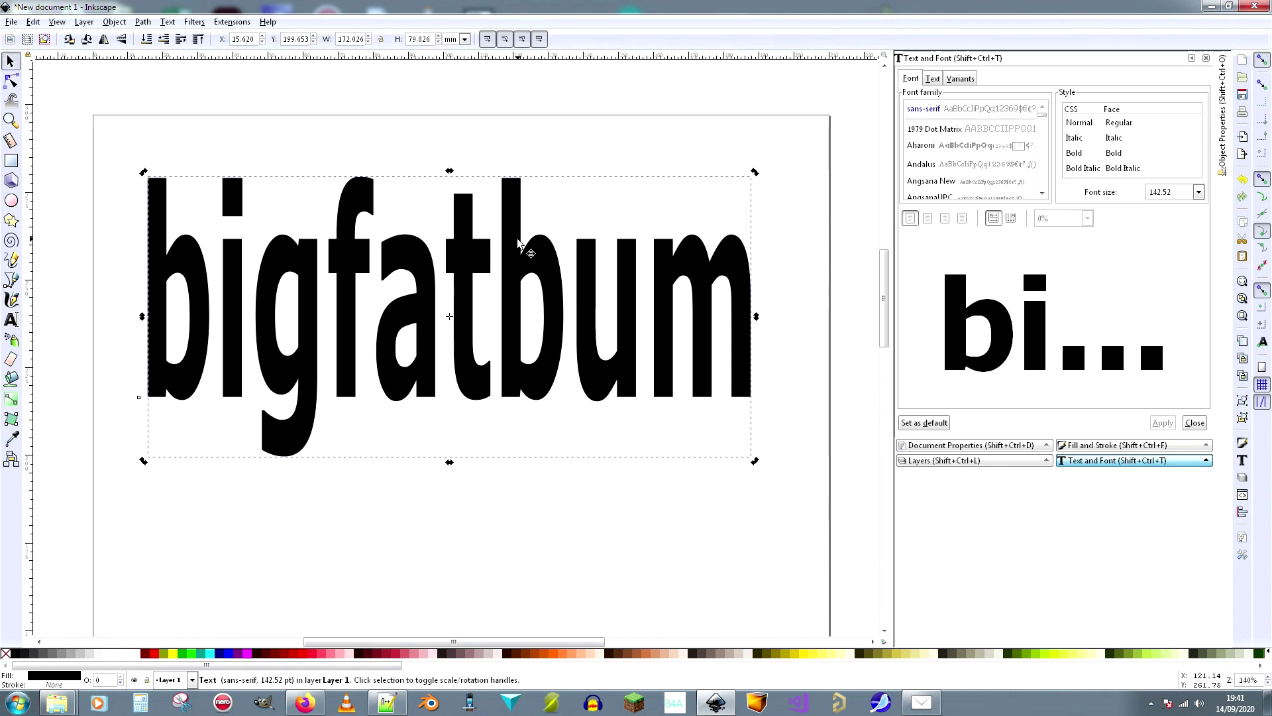
left_click(518, 241)
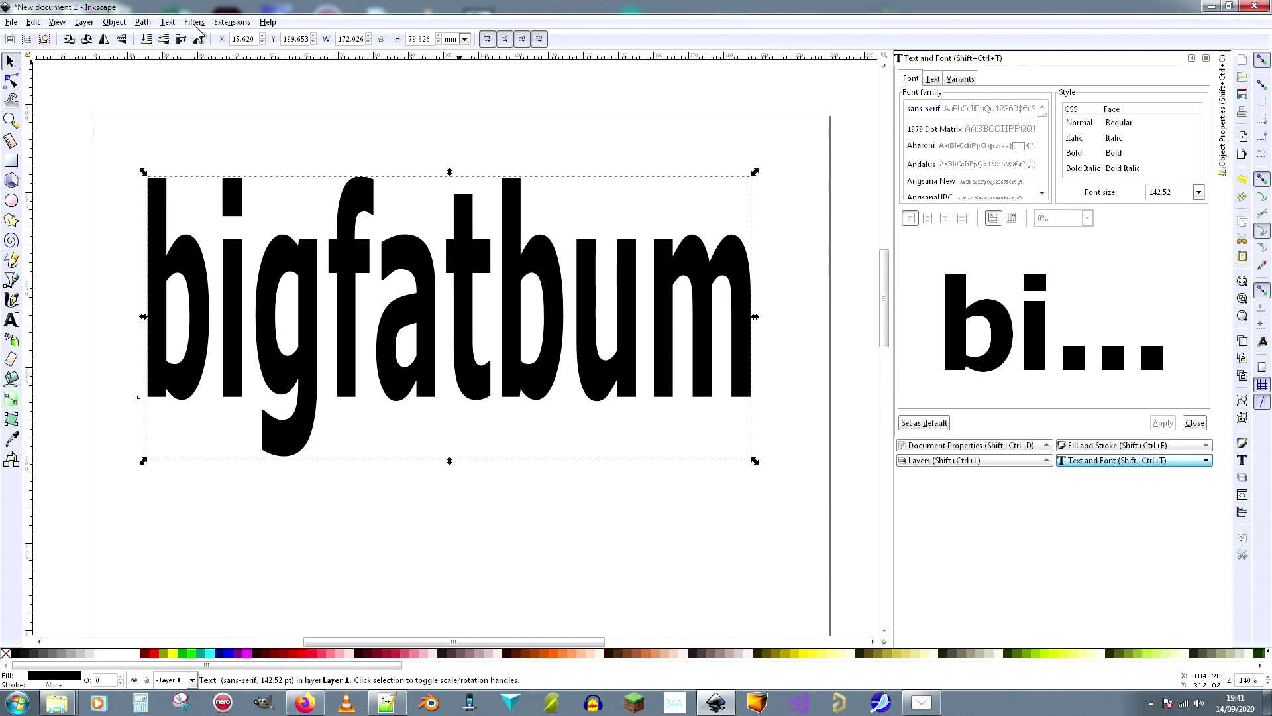
Step: Convert the bigfatbum text to paths with Path > Object to Path
left_click(147, 27)
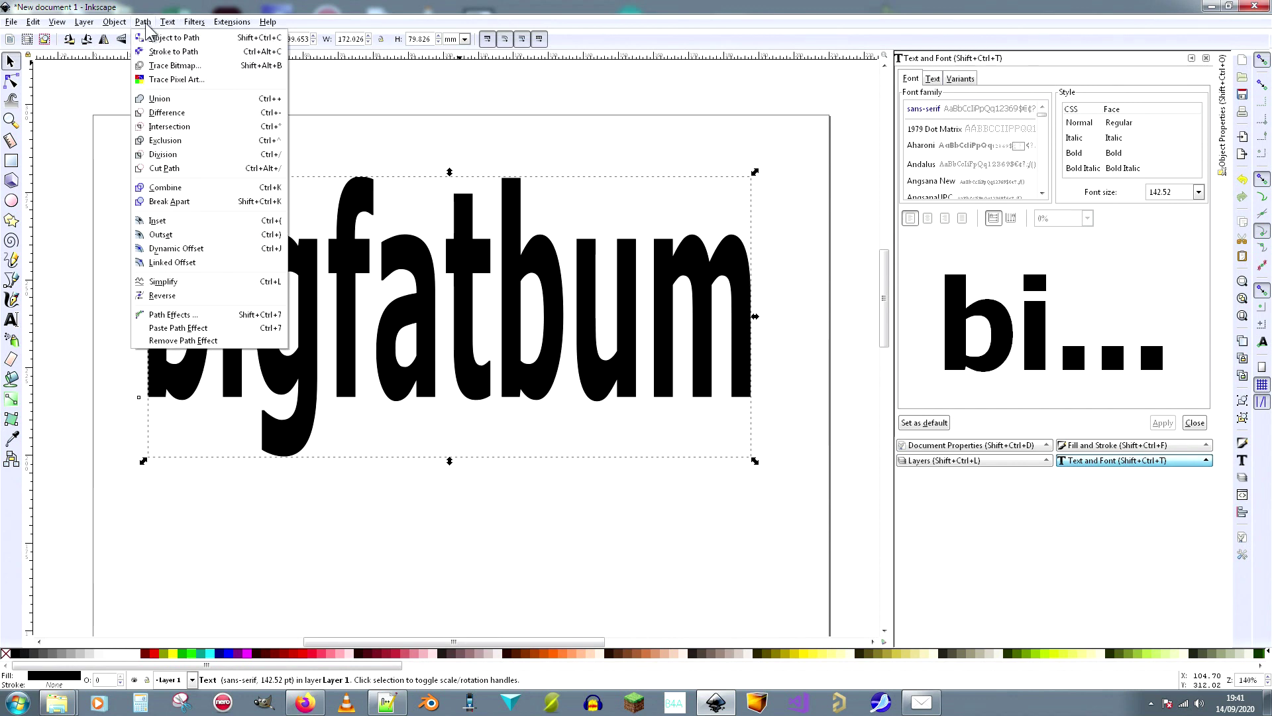
left_click(163, 37)
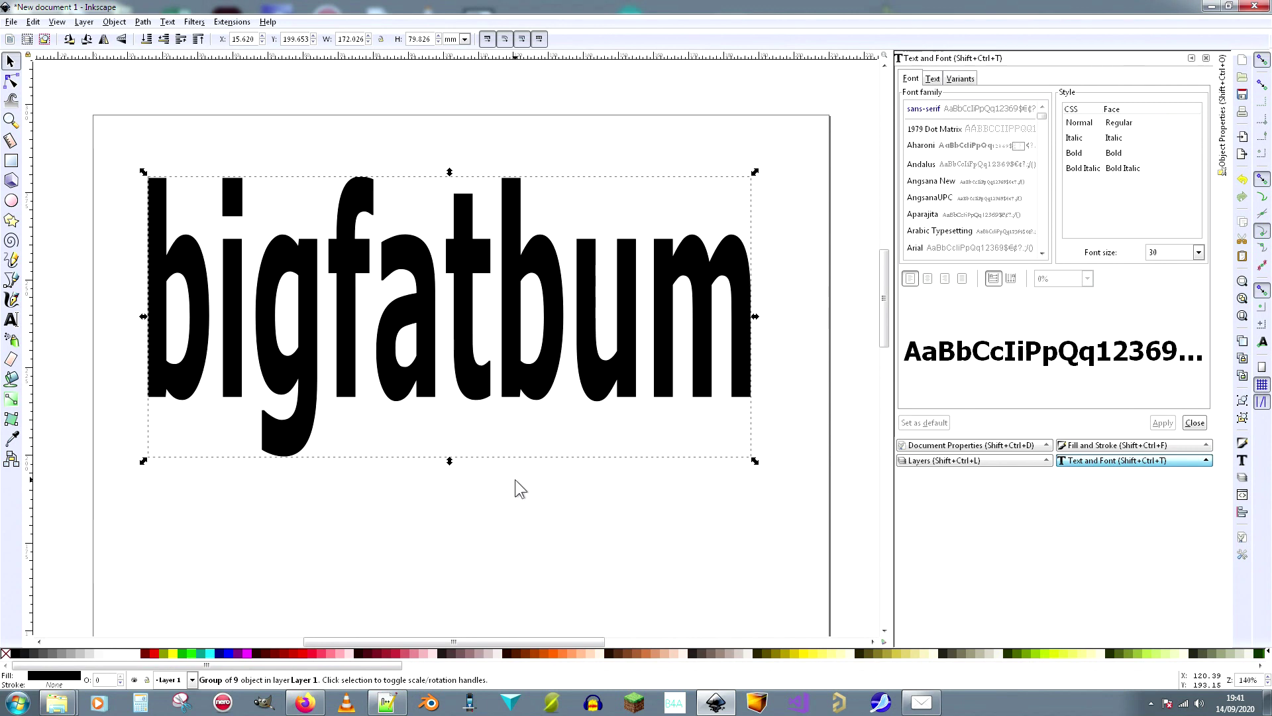
Step: Apply Gcodetools Orientation points in 2-points mode with Z surface 0 and Z depth -1 mm
left_click(232, 22)
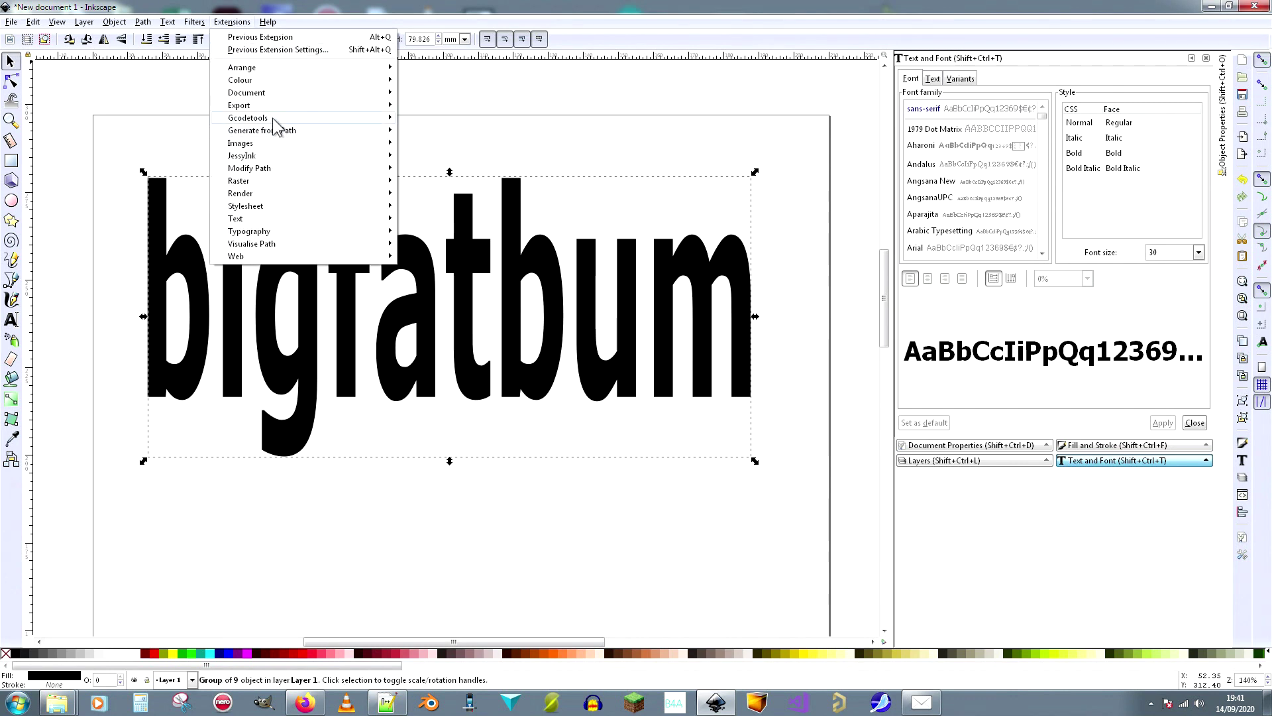
mouse_move(274, 123)
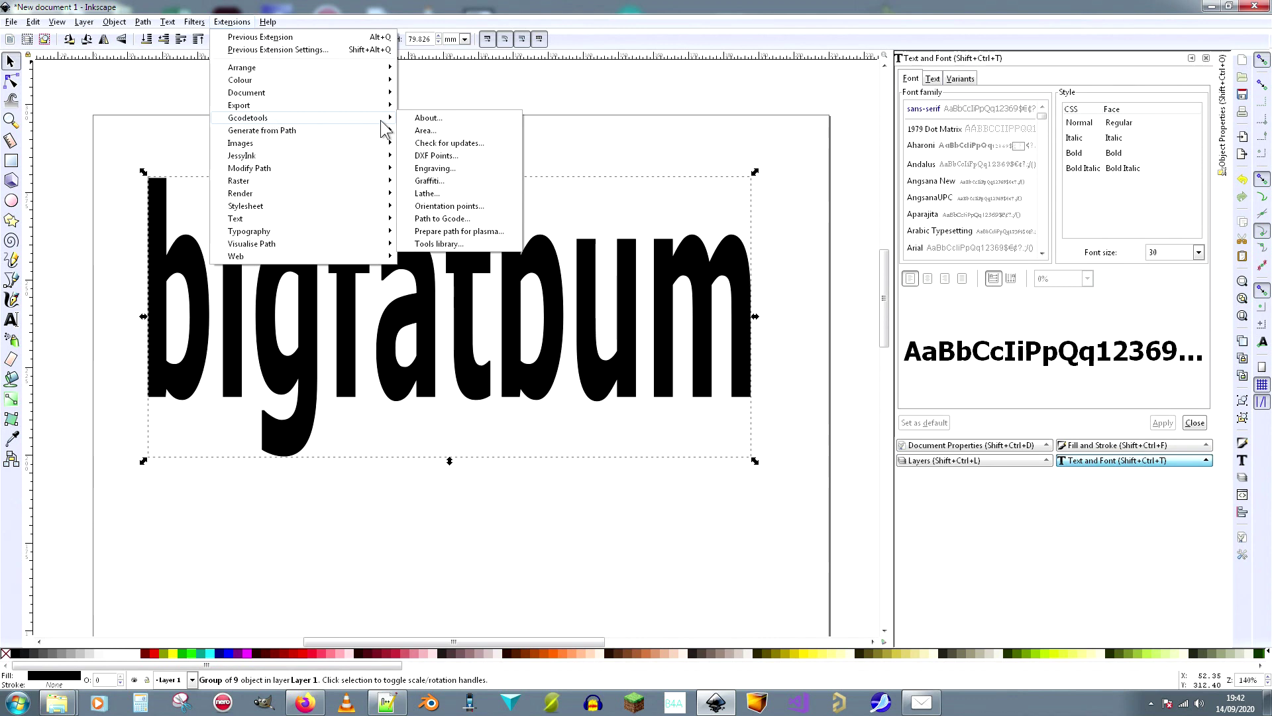
left_click(470, 206)
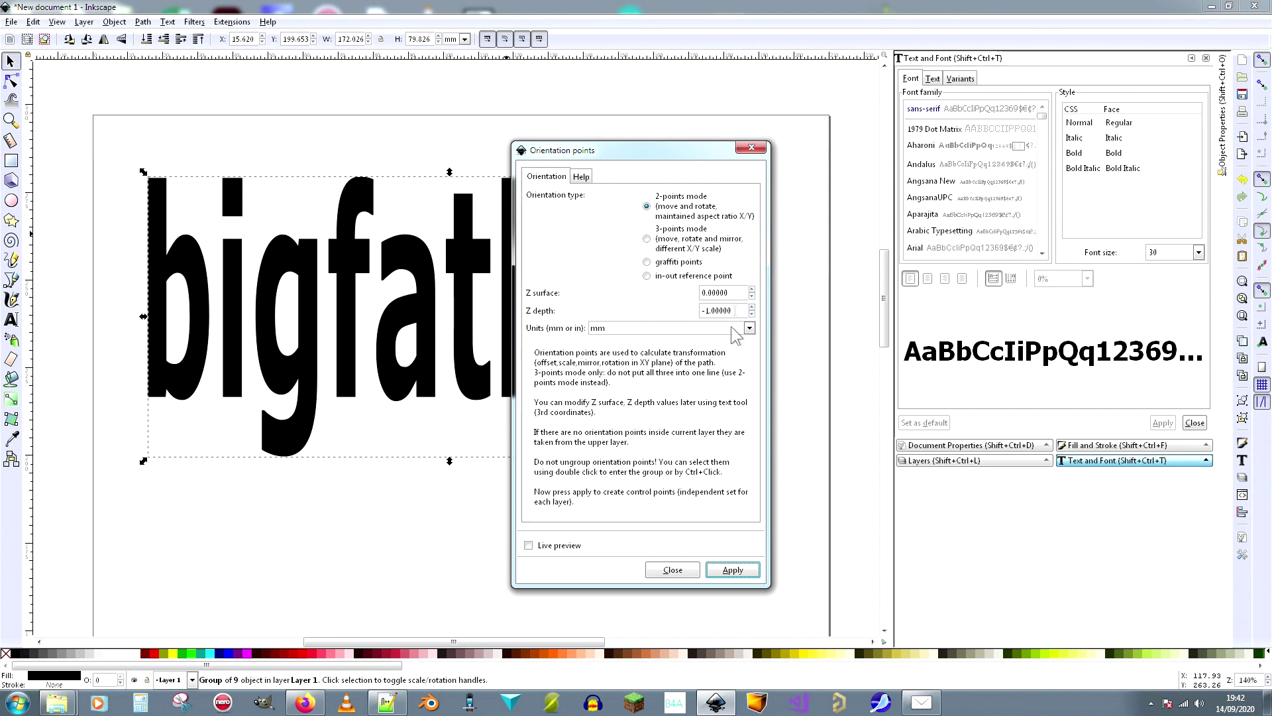
left_click(732, 571)
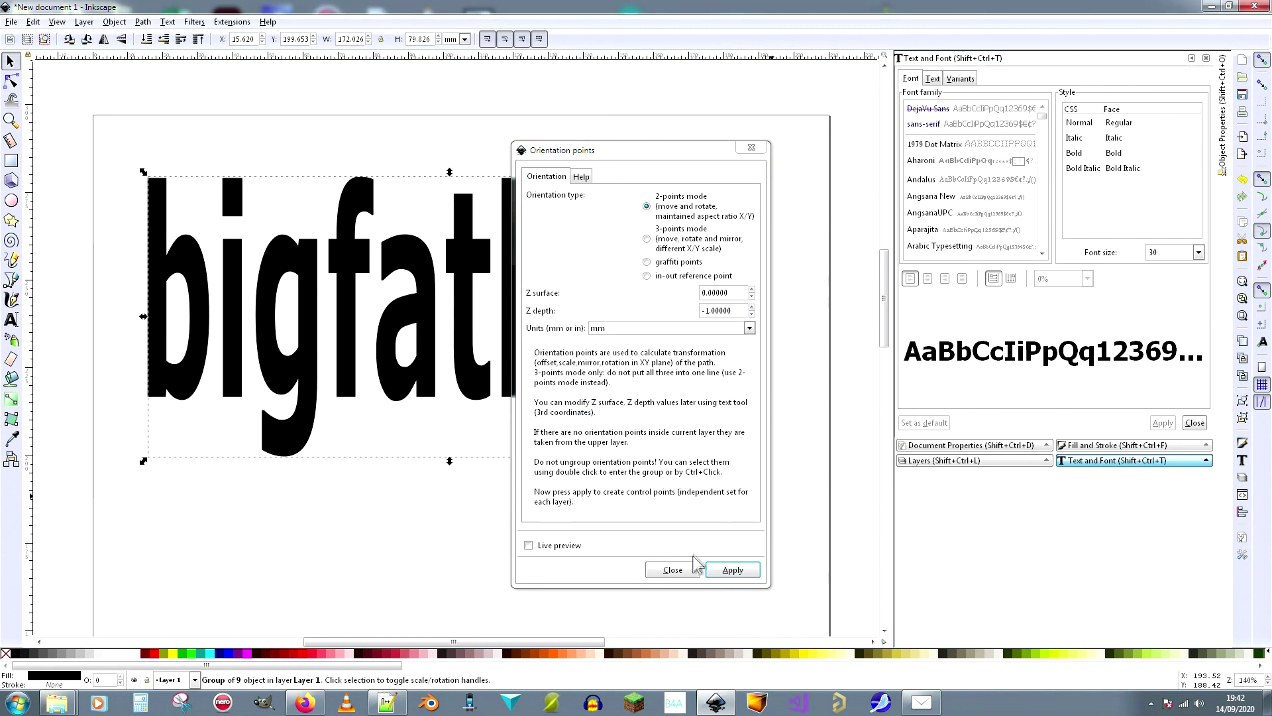
left_click(672, 570)
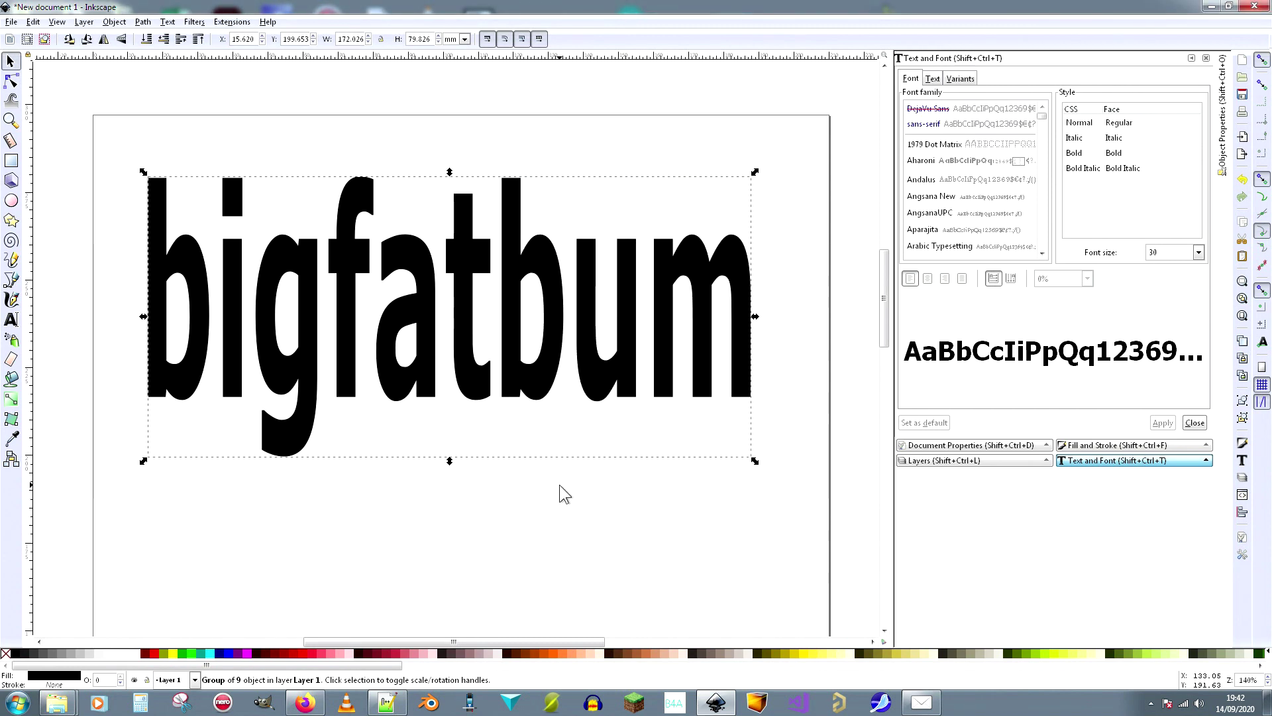
Step: Drag the orientation-point markers up beneath the lettering, then reselect the bigfatbum group
scroll(559, 484, "down", 6, "ctrl")
scroll(565, 499, "up", 4, "ctrl")
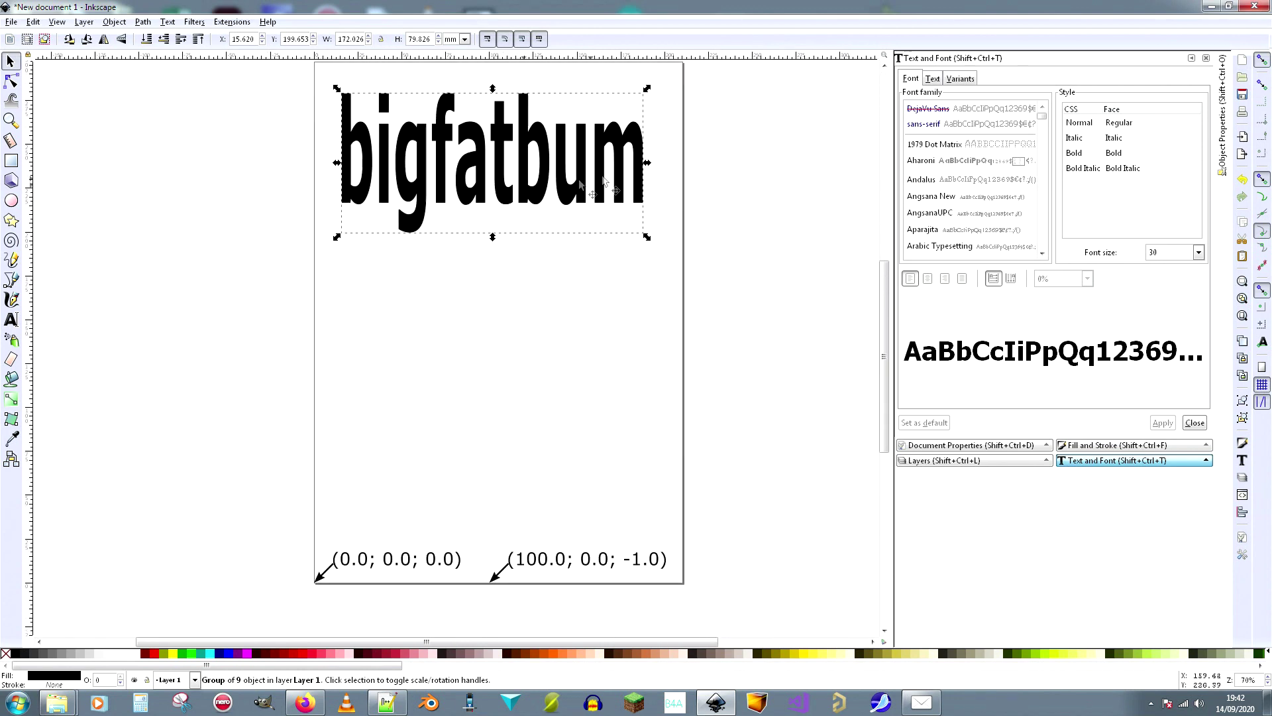
left_click(417, 562)
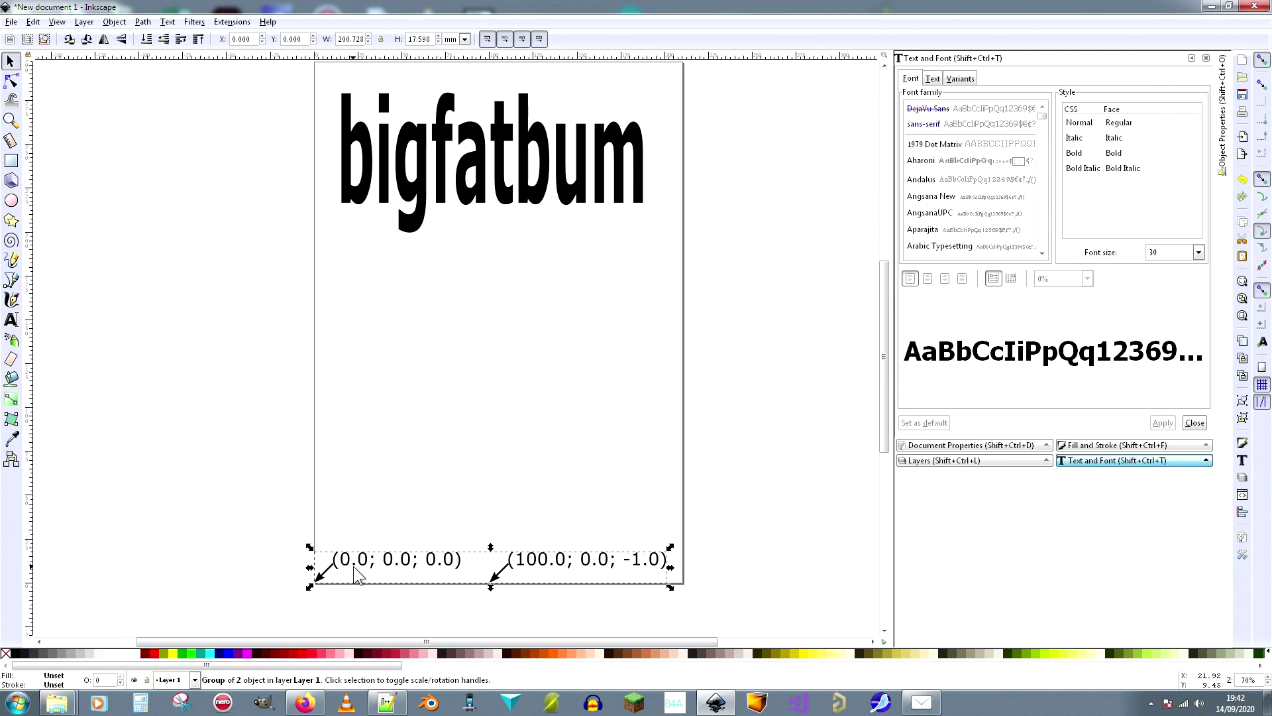
left_click_drag(368, 564, 384, 215)
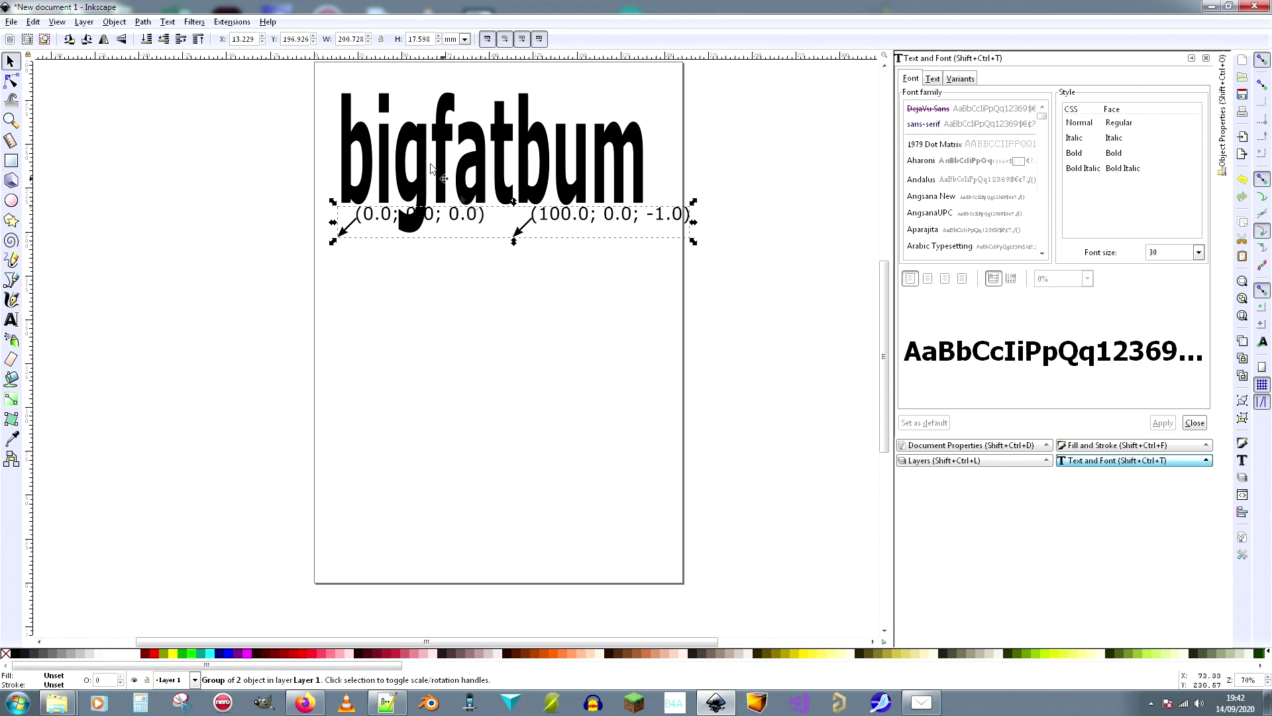
left_click(422, 257)
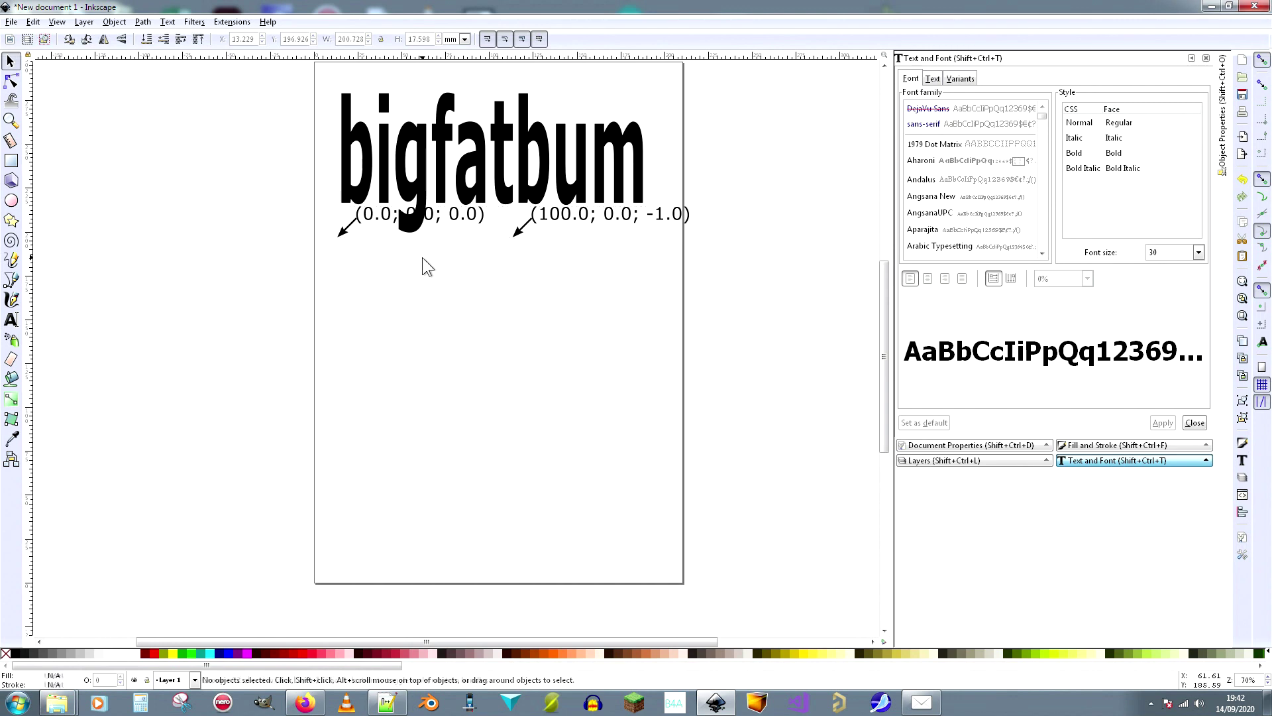
left_click(498, 136)
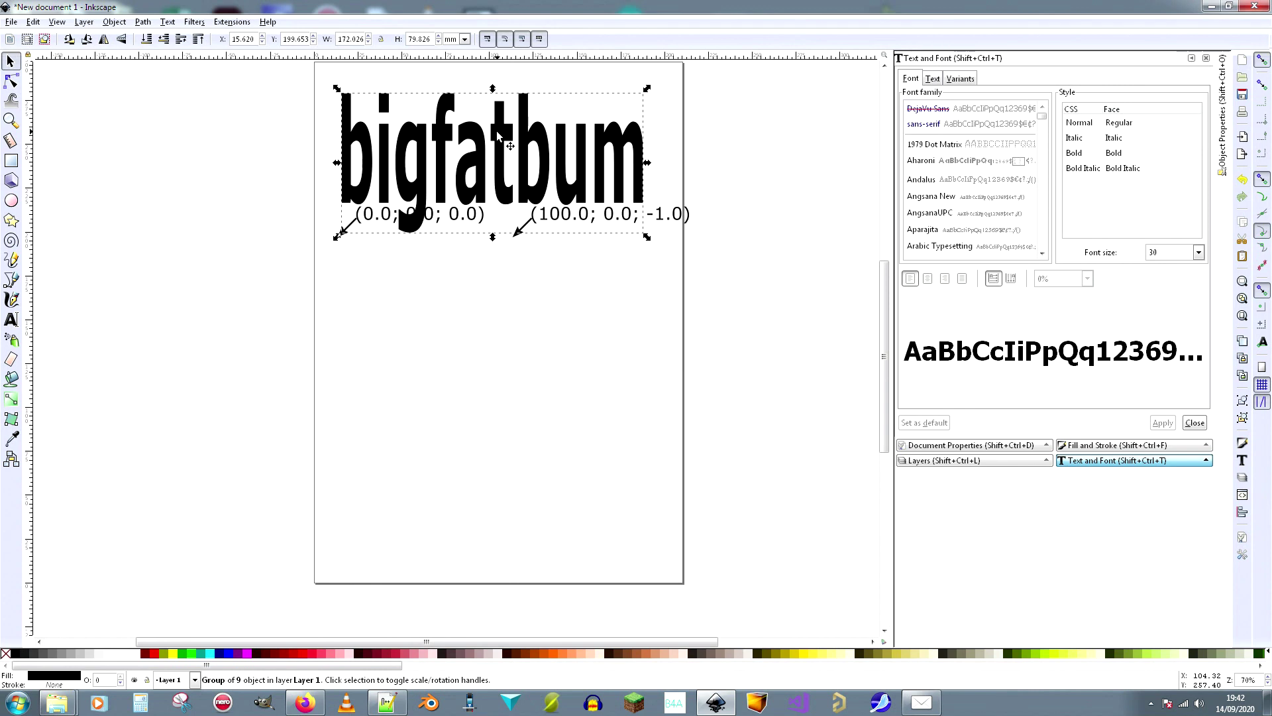
Step: In Gcodetools Path to Gcode, review Preferences and Options, then enter depth function -2
left_click(237, 23)
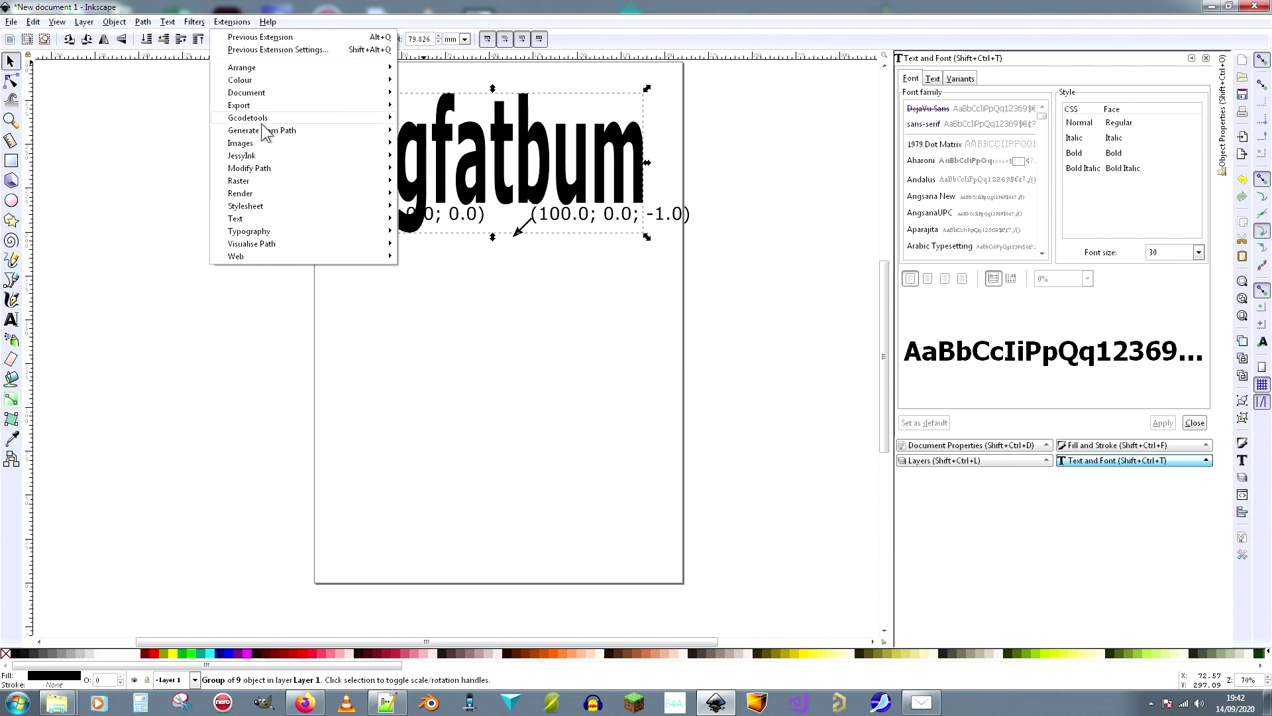
mouse_move(280, 135)
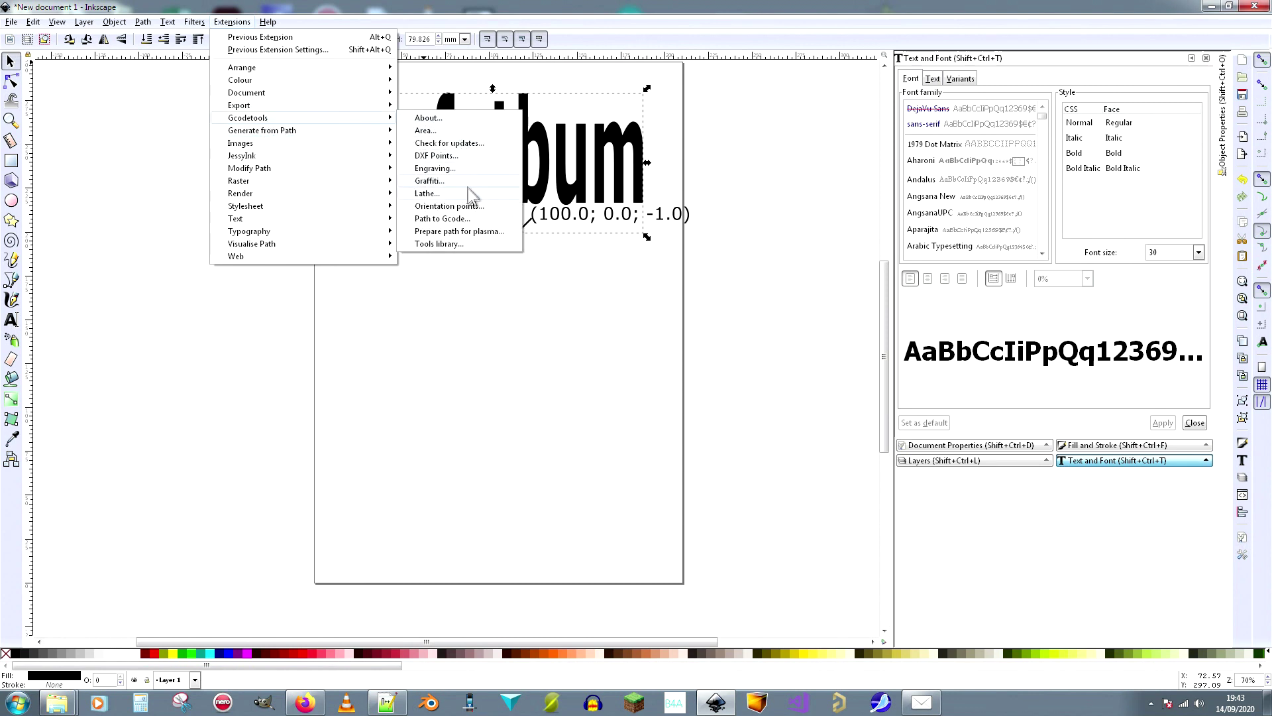
left_click(466, 223)
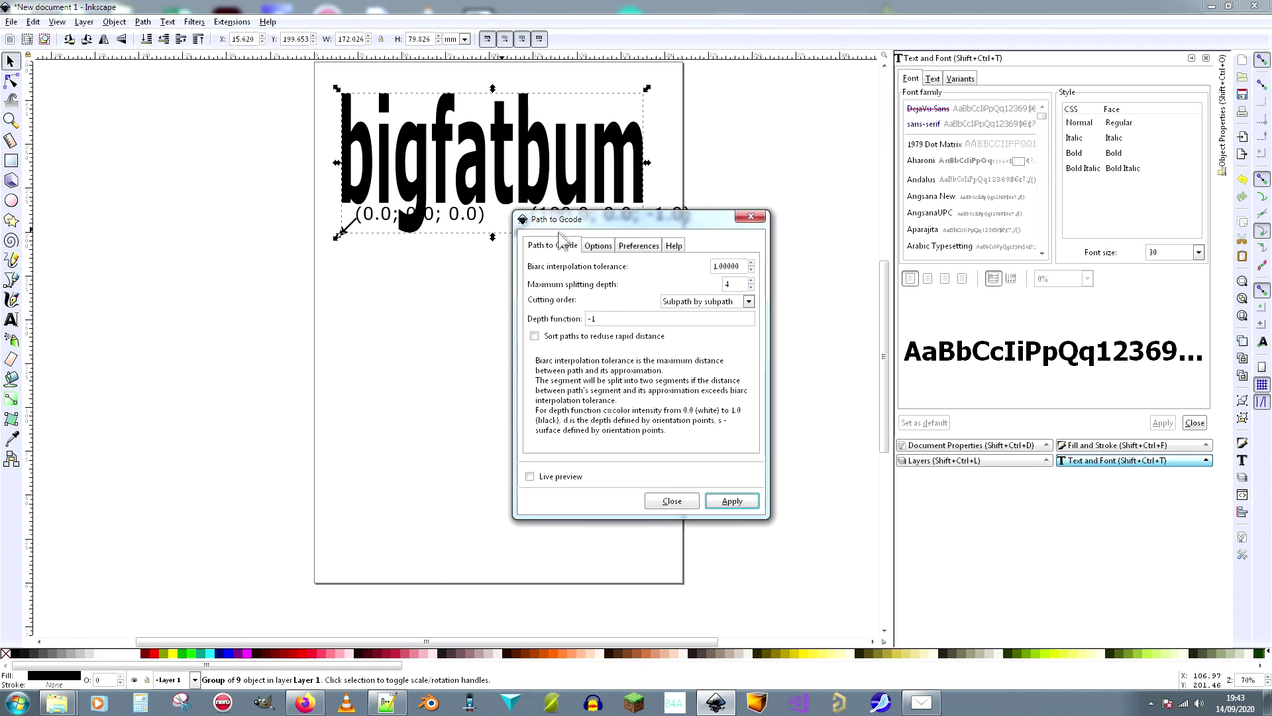
left_click(623, 249)
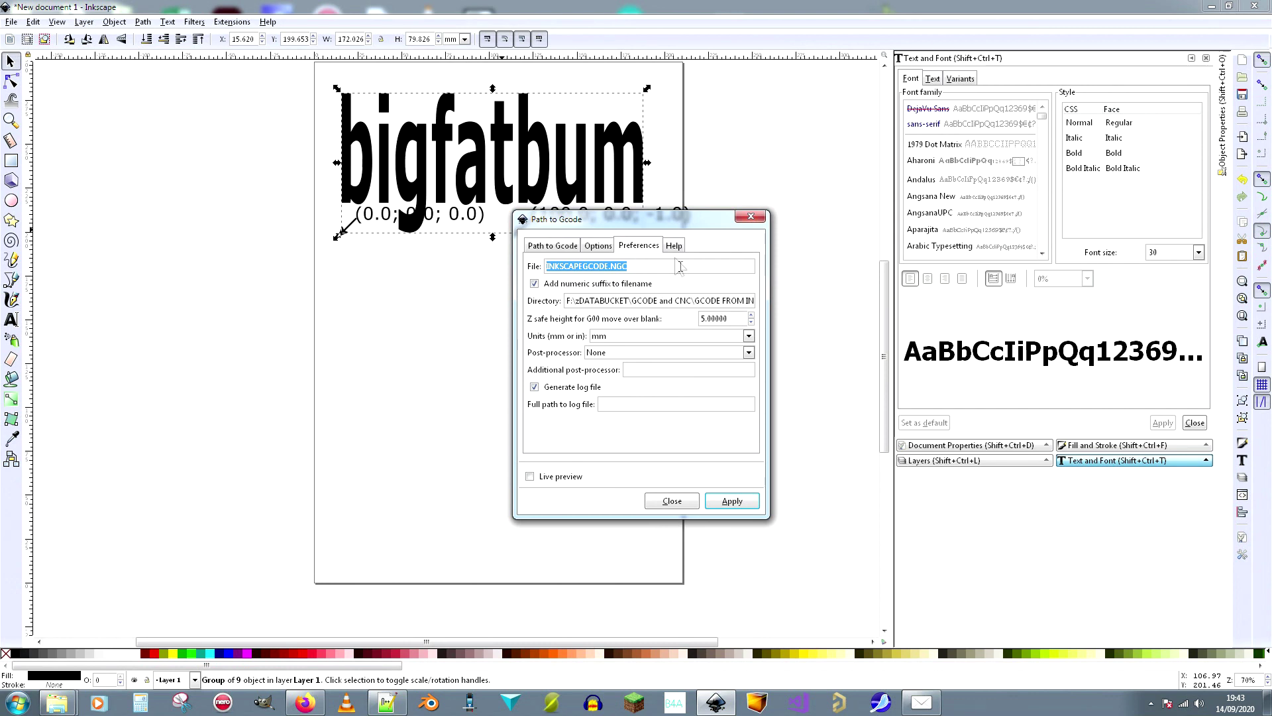
left_click(598, 247)
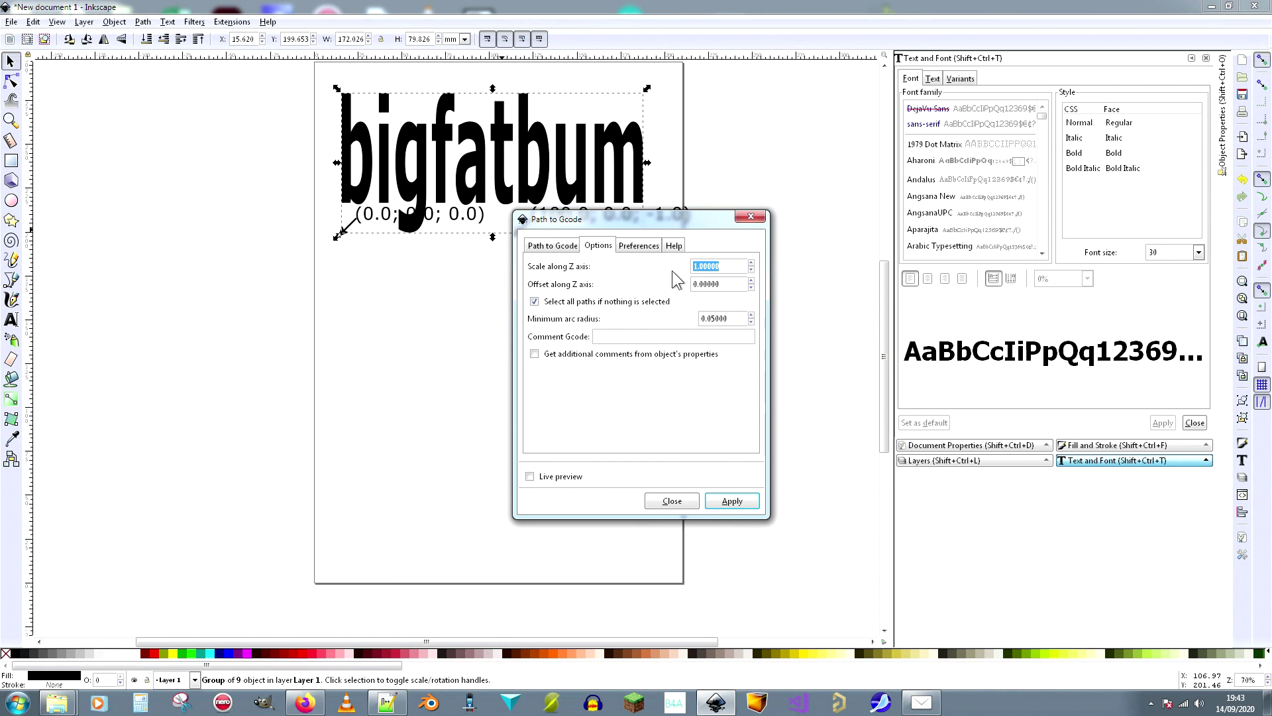
left_click(563, 245)
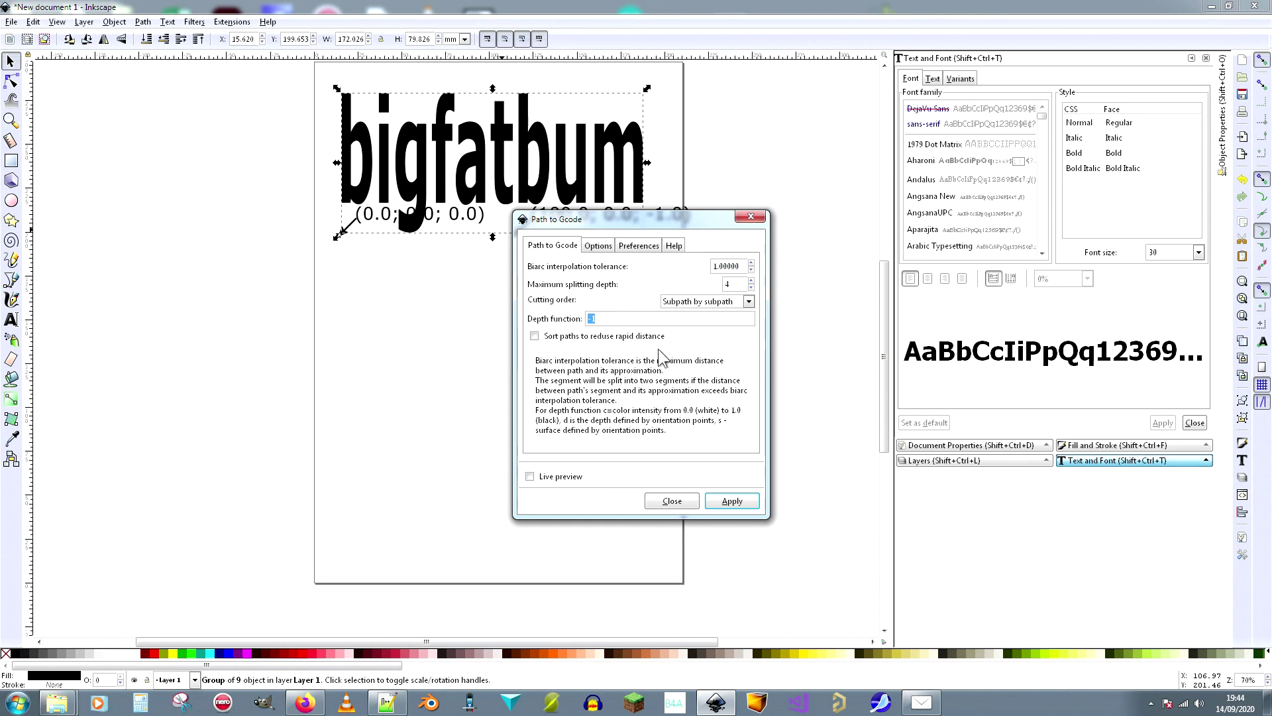
type("-2")
Step: Generate the G-code, accept the default-tool notice, and close the Path to Gcode dialog
left_click(735, 502)
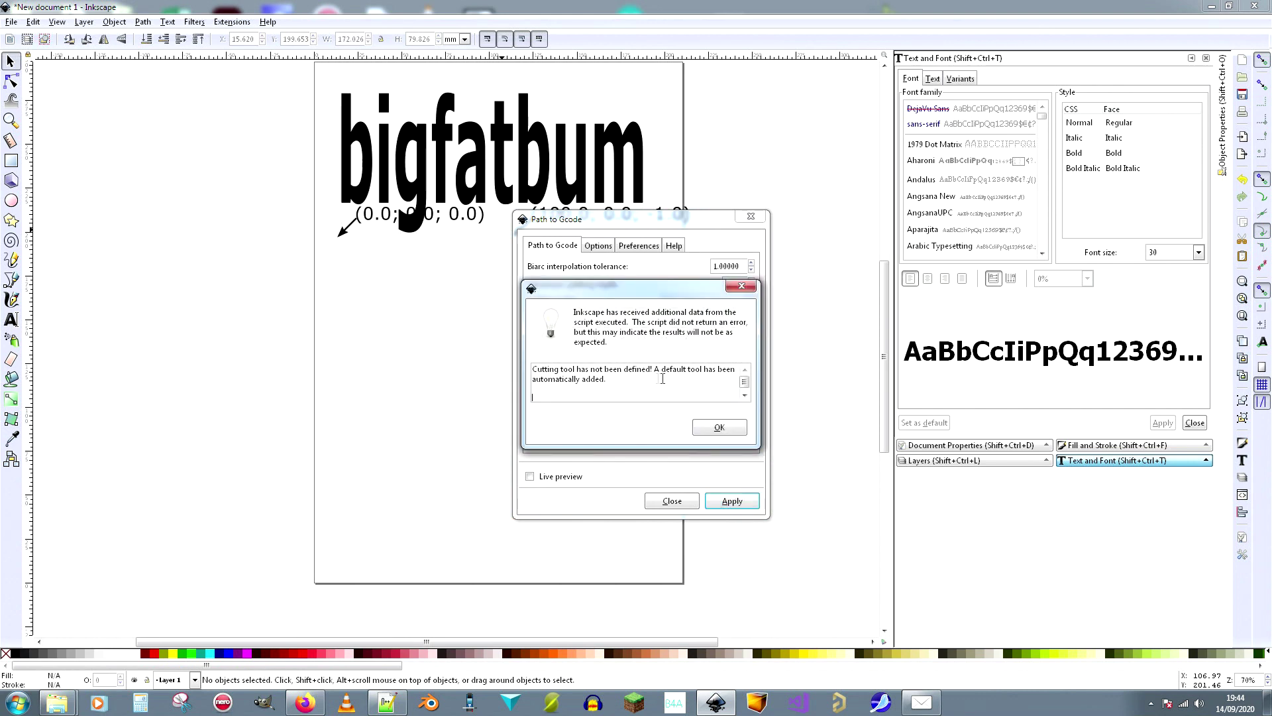
left_click(714, 428)
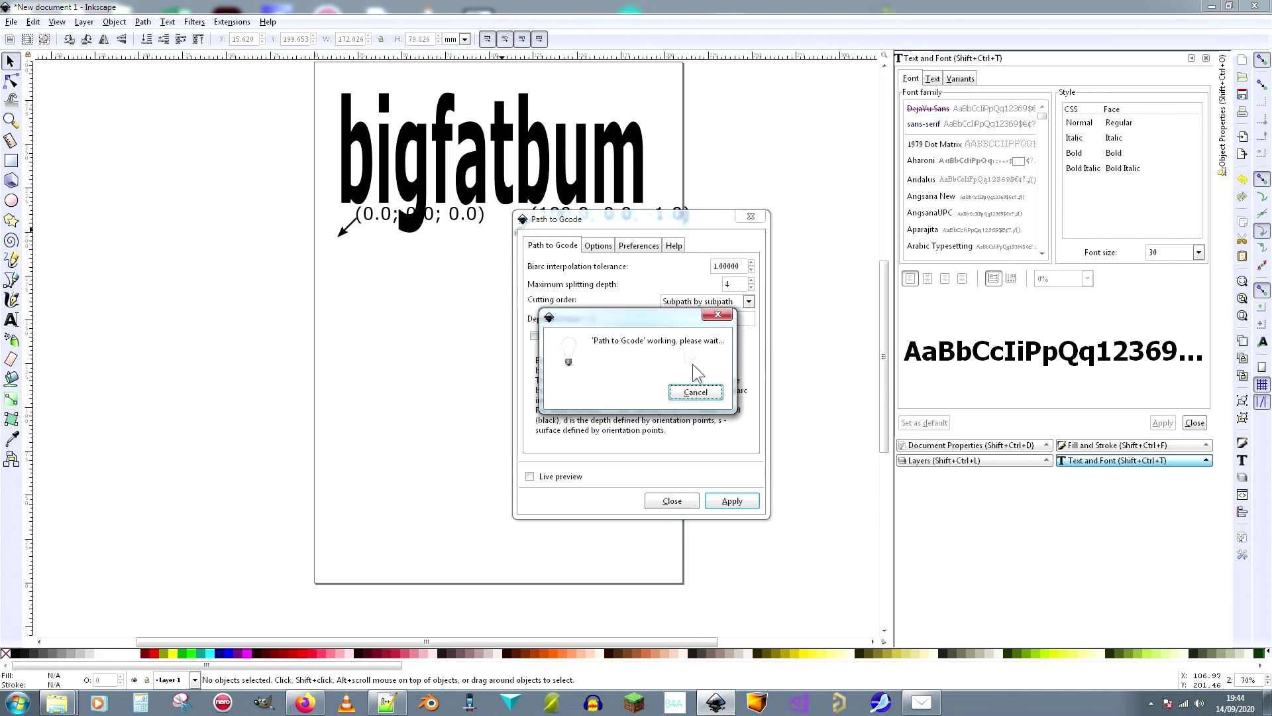
left_click(672, 500)
Step: Move the green default-tool table left of the page and bring it fully into view
left_click_drag(792, 362, 237, 131)
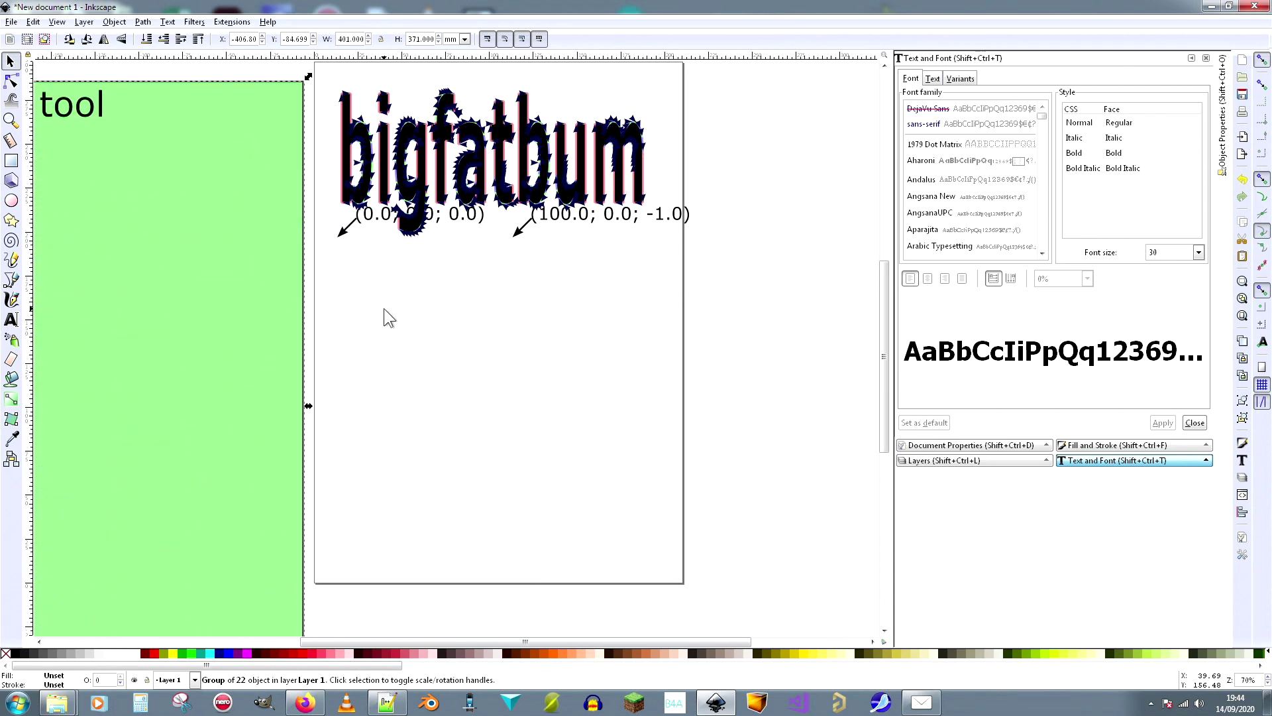
scroll(383, 308, "down", 4)
right_click(414, 344)
left_click(557, 299)
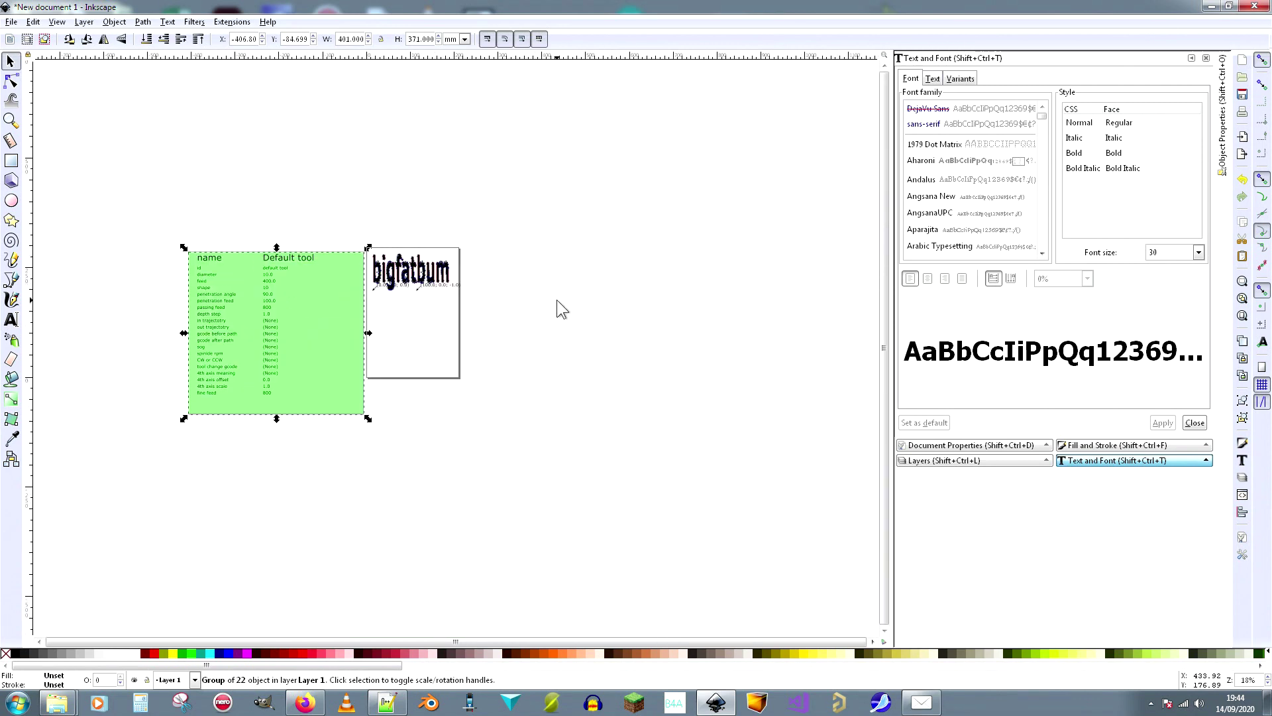
left_click_drag(502, 343, 669, 343)
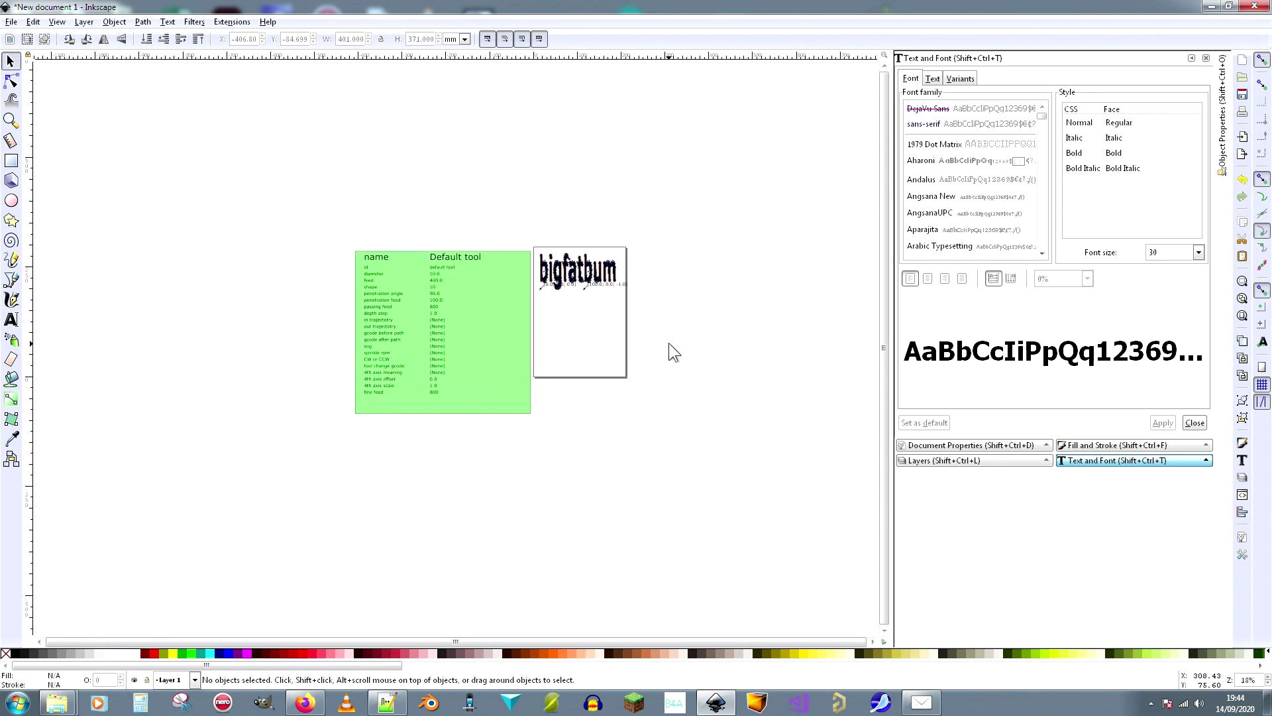
scroll(669, 343, "up", 3)
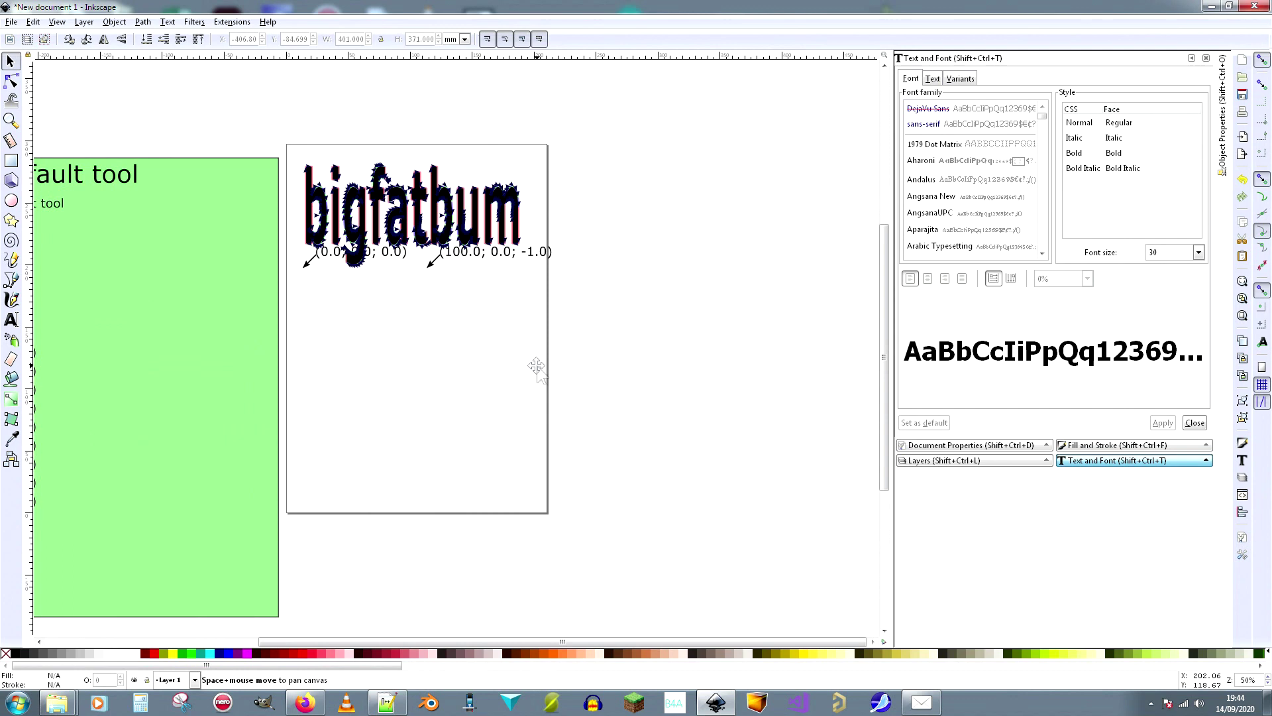
left_click_drag(536, 368, 823, 335)
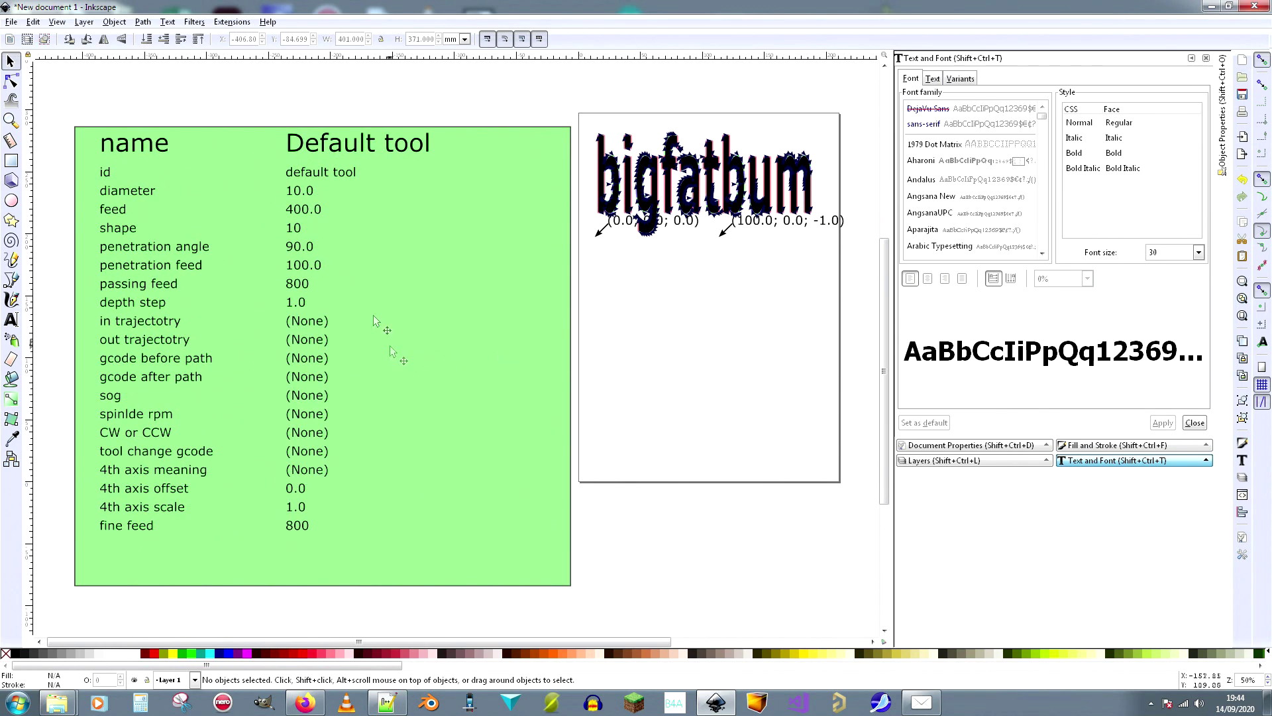
Step: Change the default tool's feed in the green table from 400.0 to 200.0
left_click(309, 216)
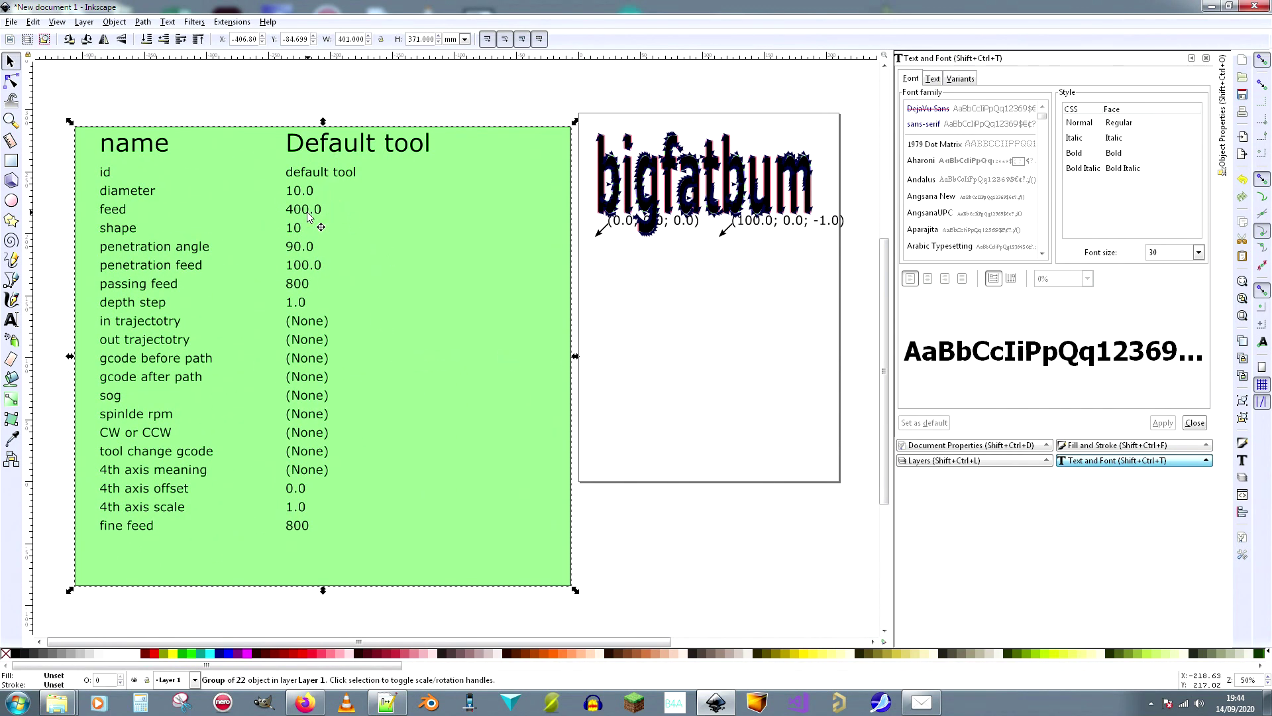
left_click(315, 216)
left_click(10, 320)
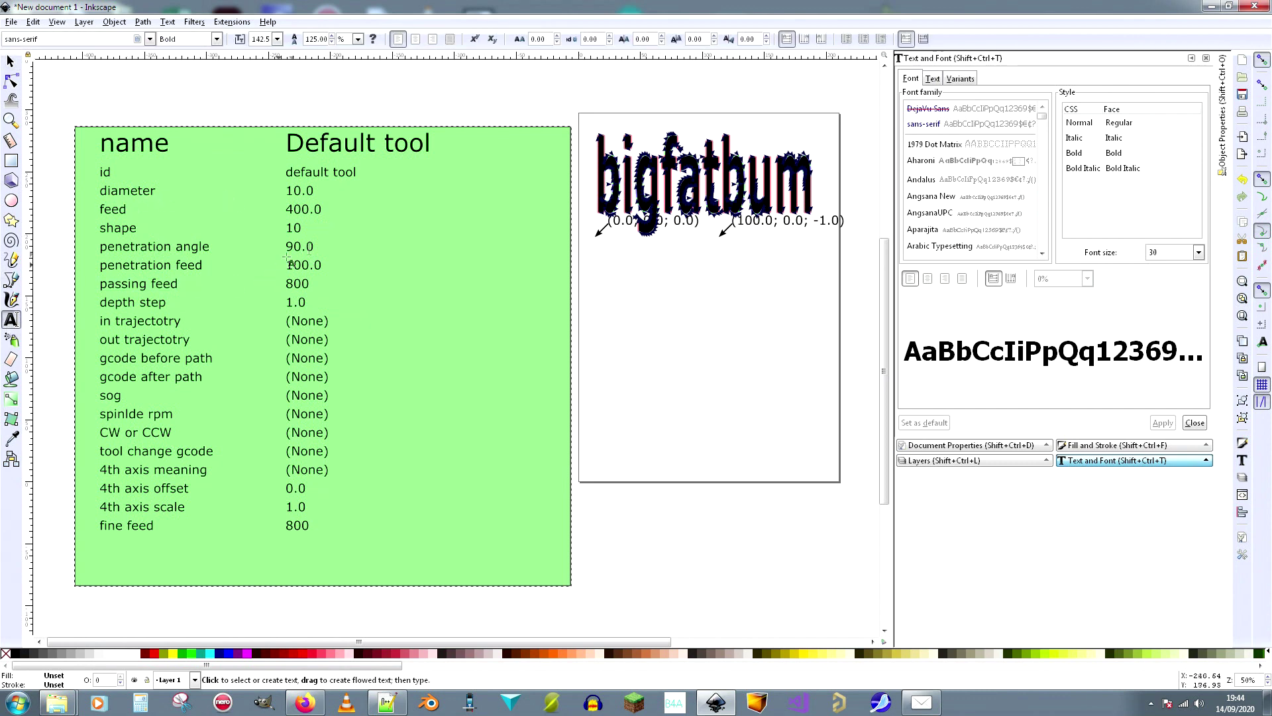
left_click(319, 209)
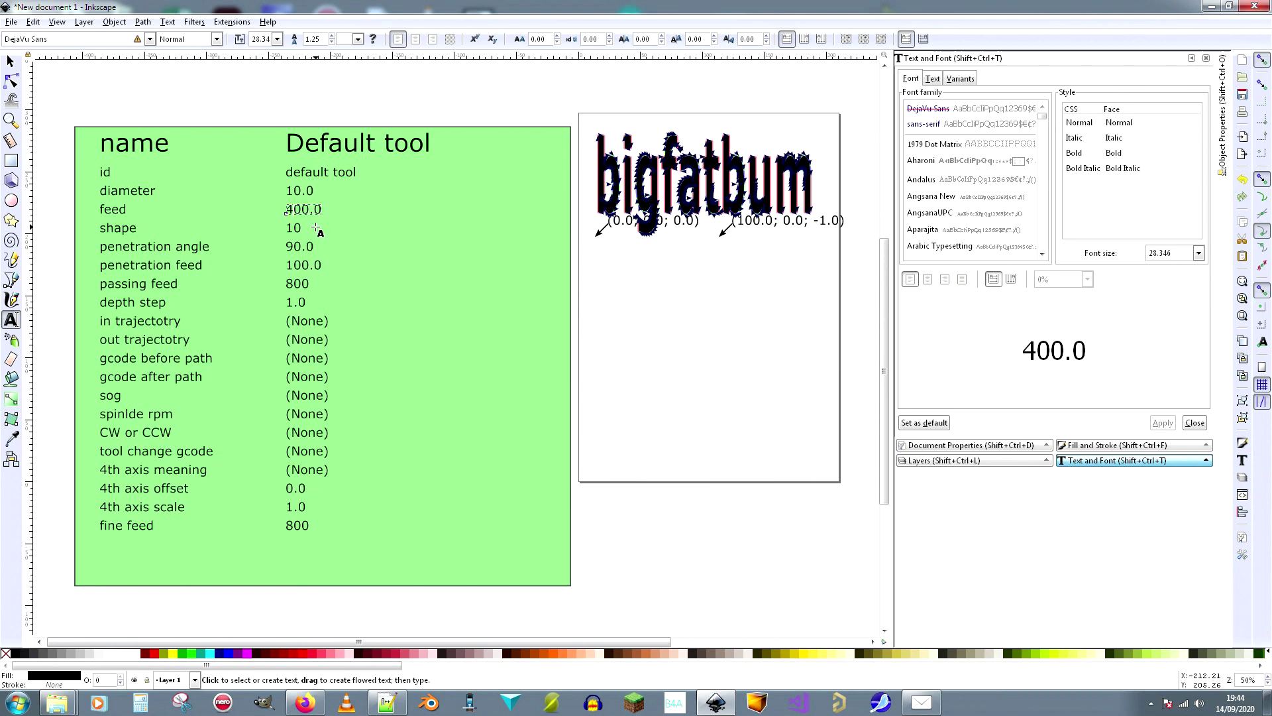
key("BackSpace")
type("2")
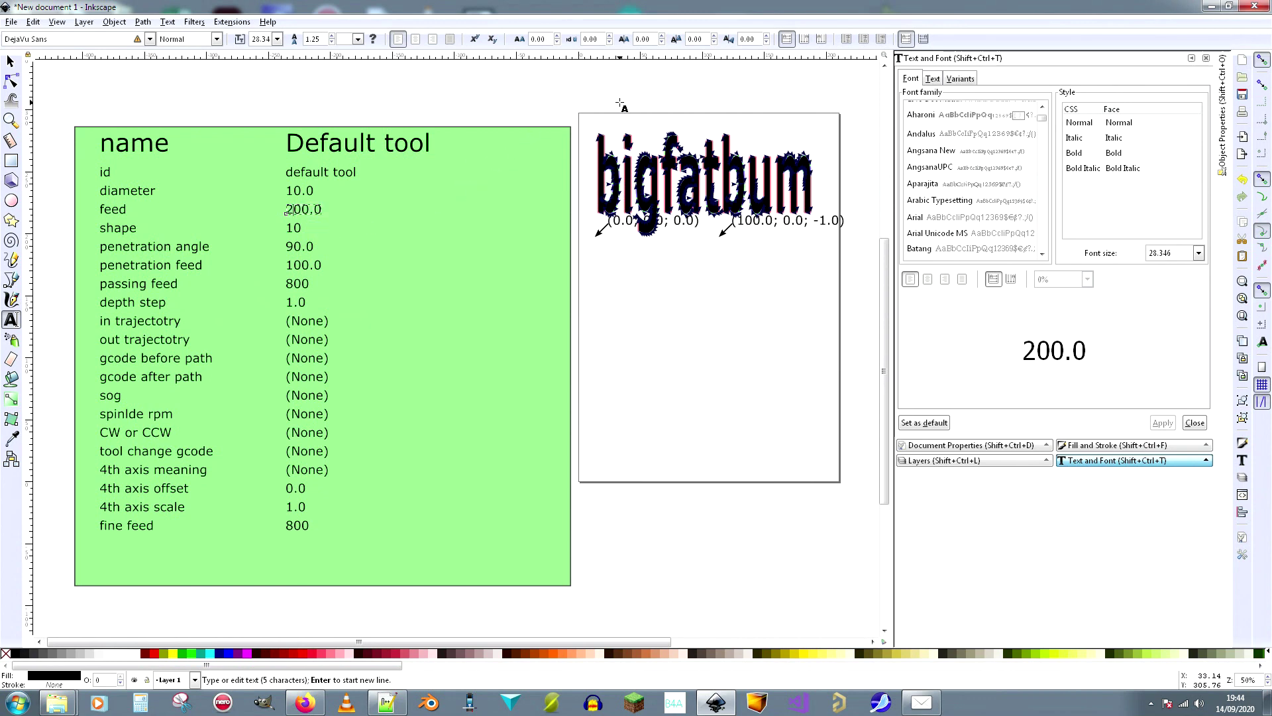
left_click(10, 61)
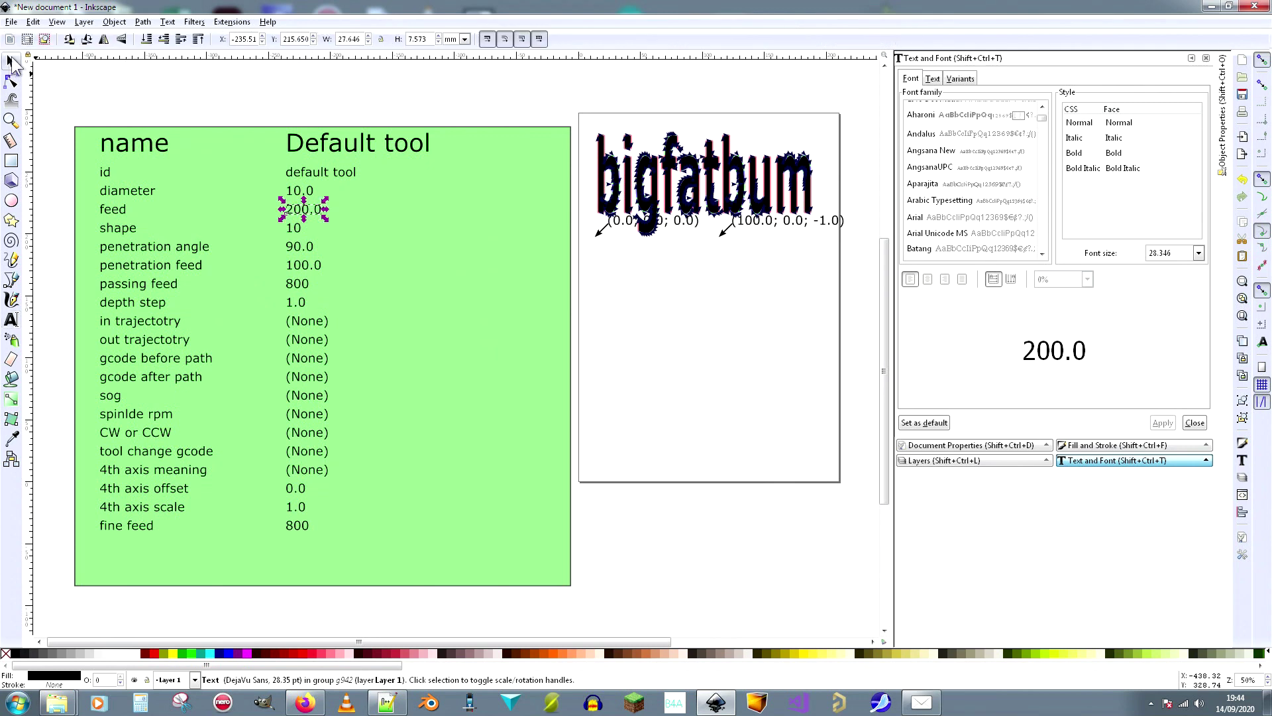
Step: Rerun Path to Gcode on the bigfatbum group, creating INKSCAPEGCODE_0006.NGC in the output folder
left_click(711, 192)
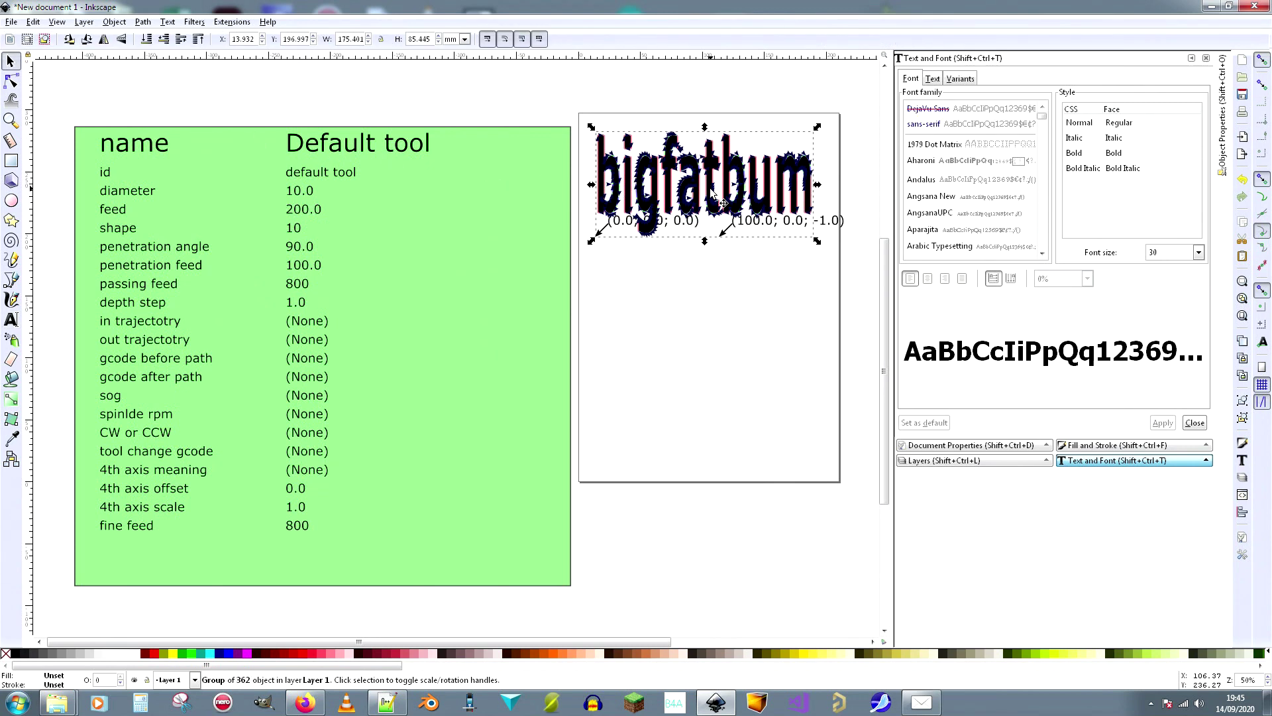
left_click(242, 22)
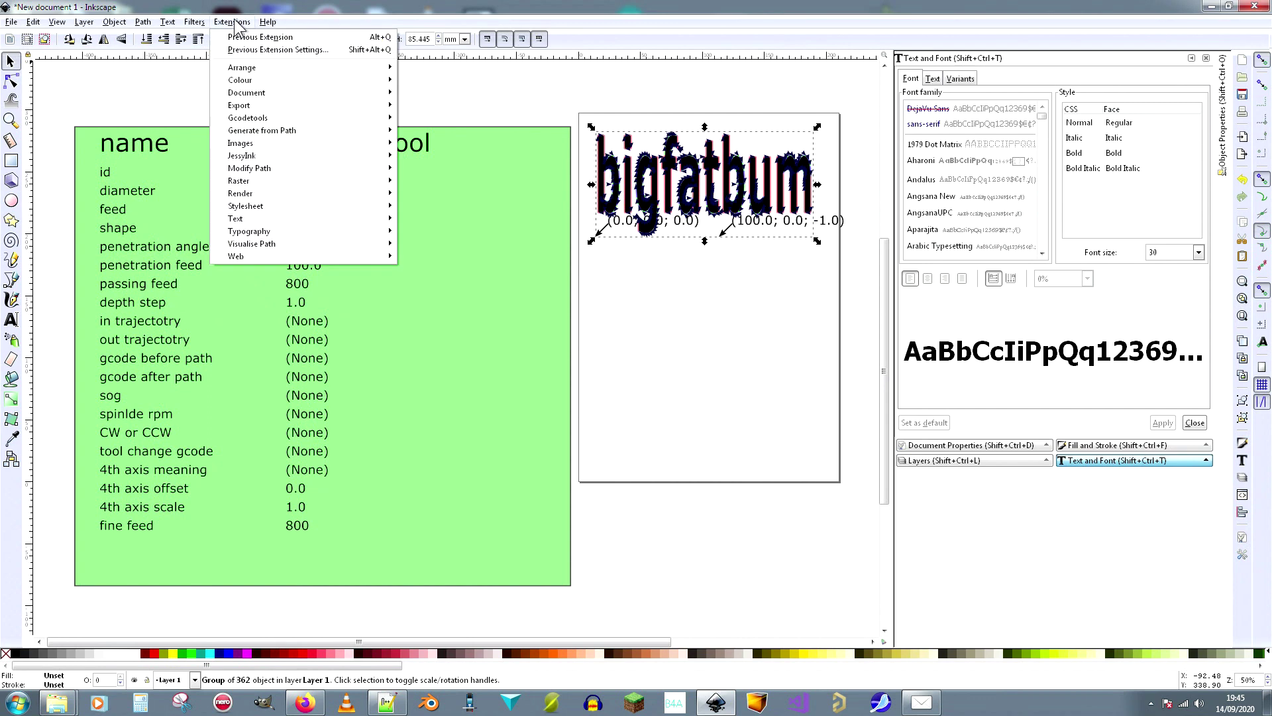
mouse_move(265, 118)
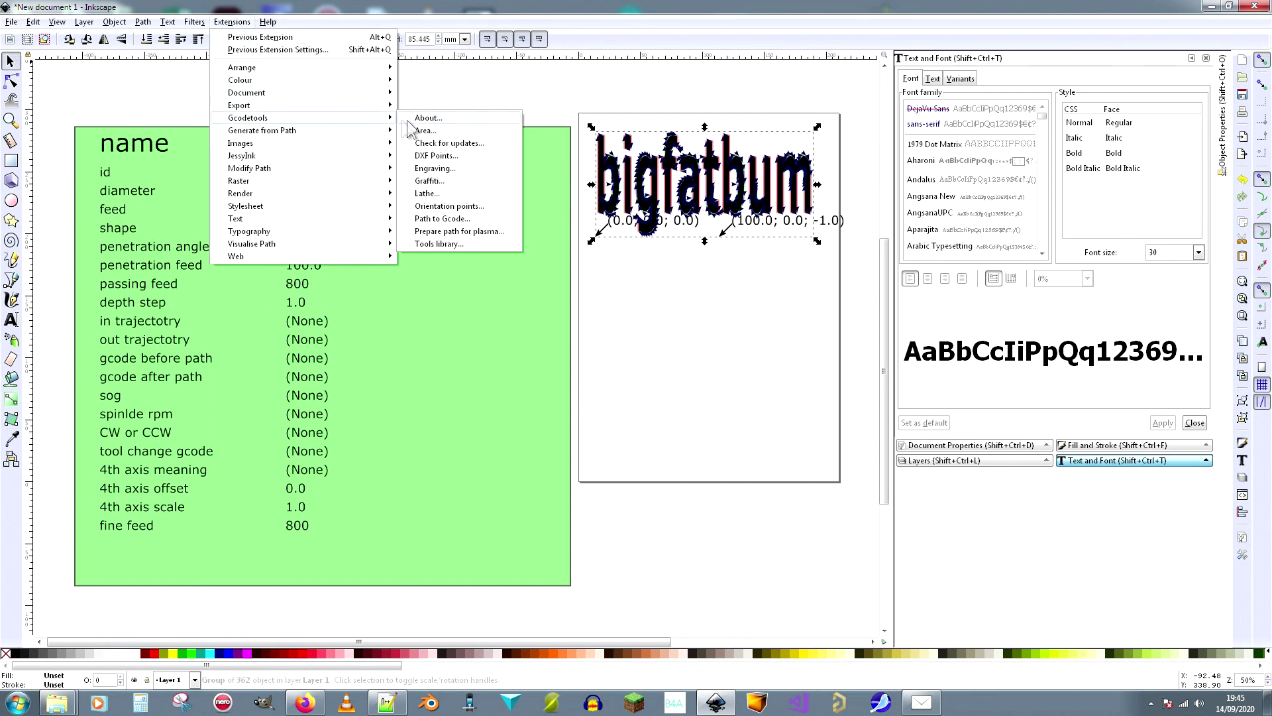
left_click(462, 218)
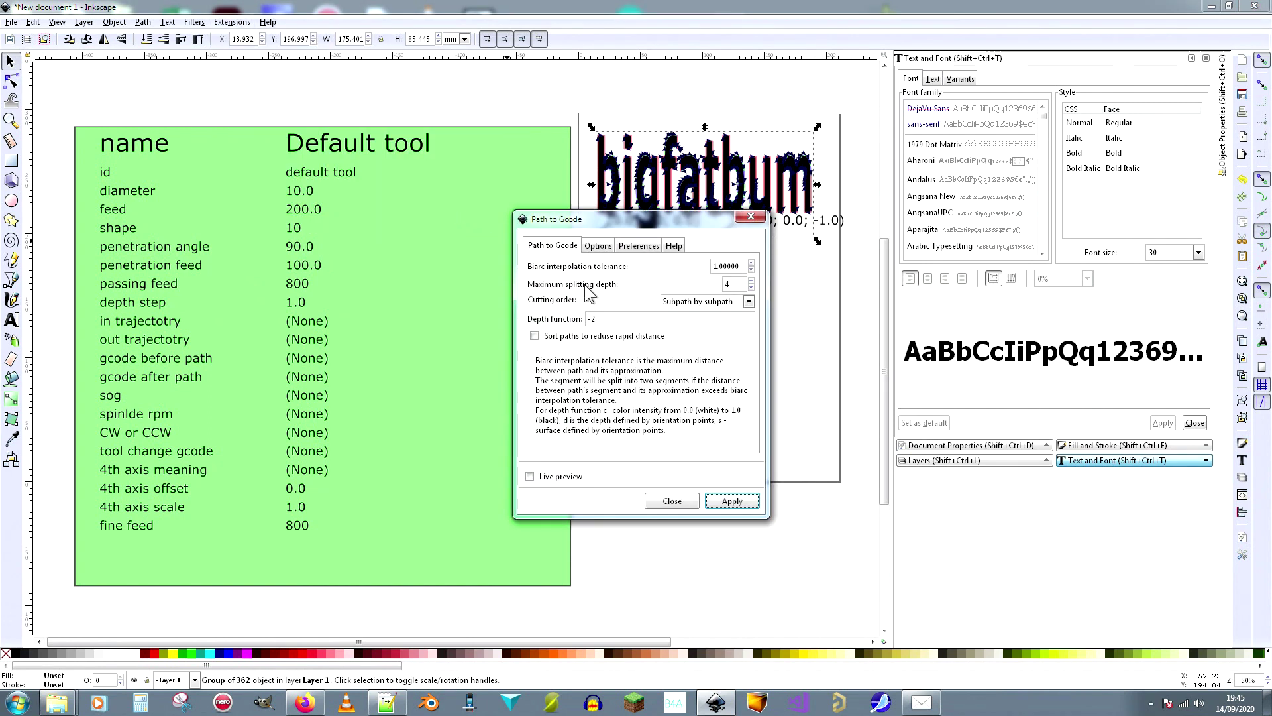
left_click(732, 501)
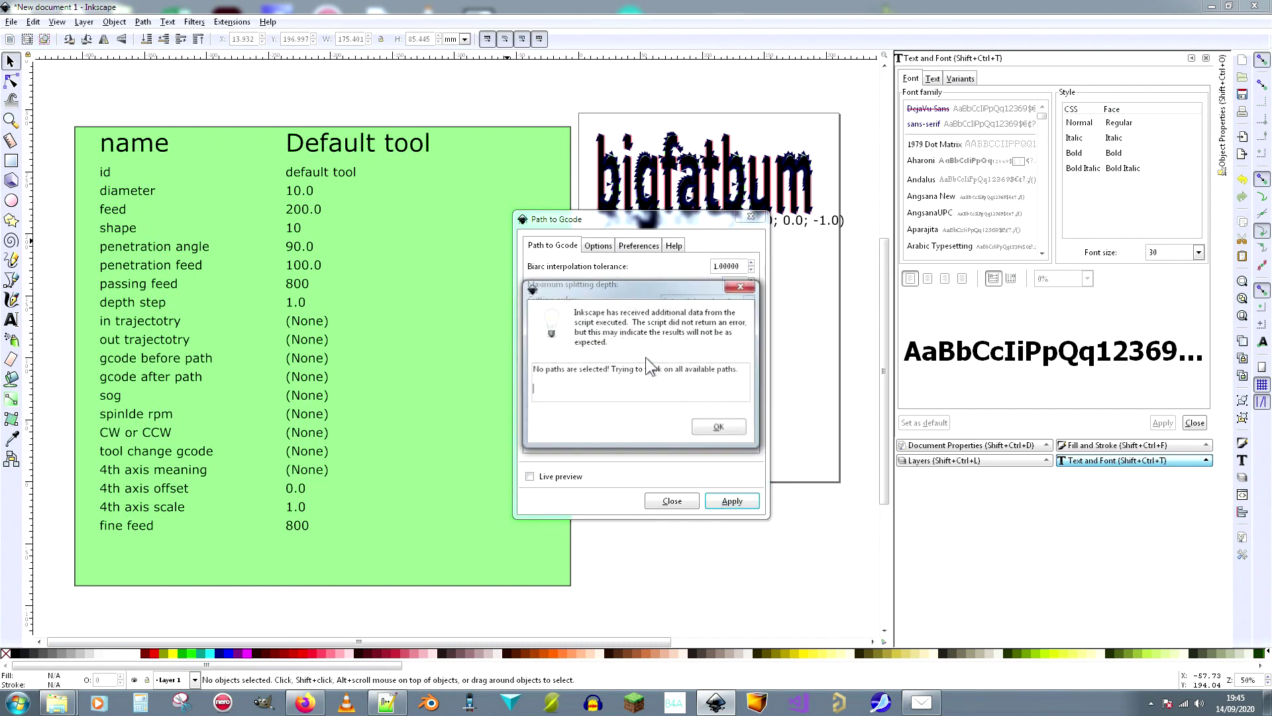
left_click(714, 429)
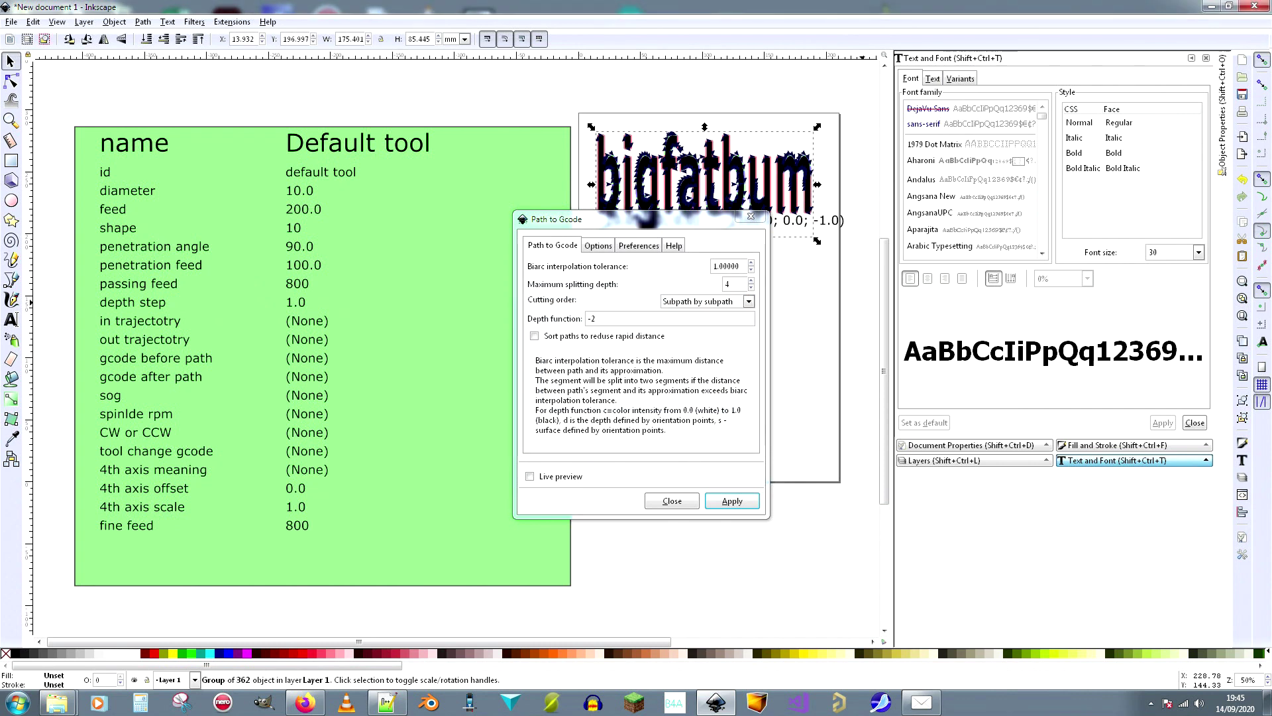
left_click_drag(1271, 176, 833, 173)
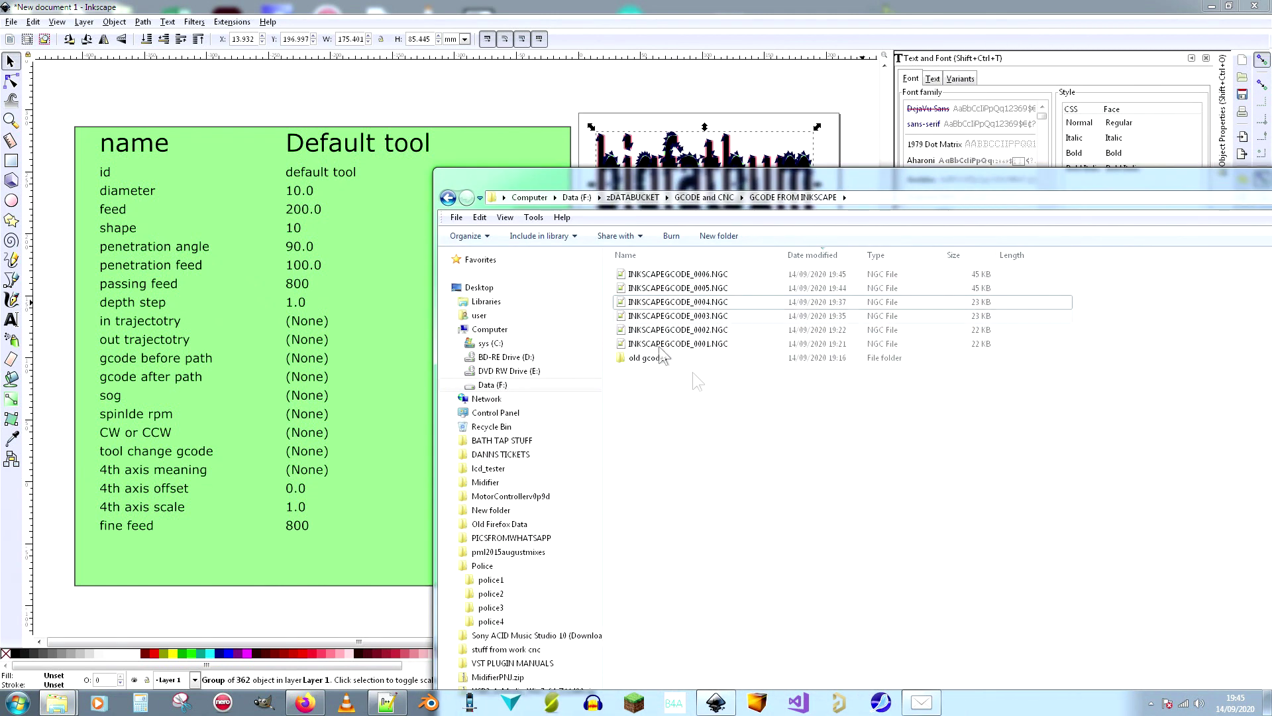
Step: Open INKSCAPEGCODE_0006.NGC in Notepad++ and move its window over Inkscape
left_click(700, 275)
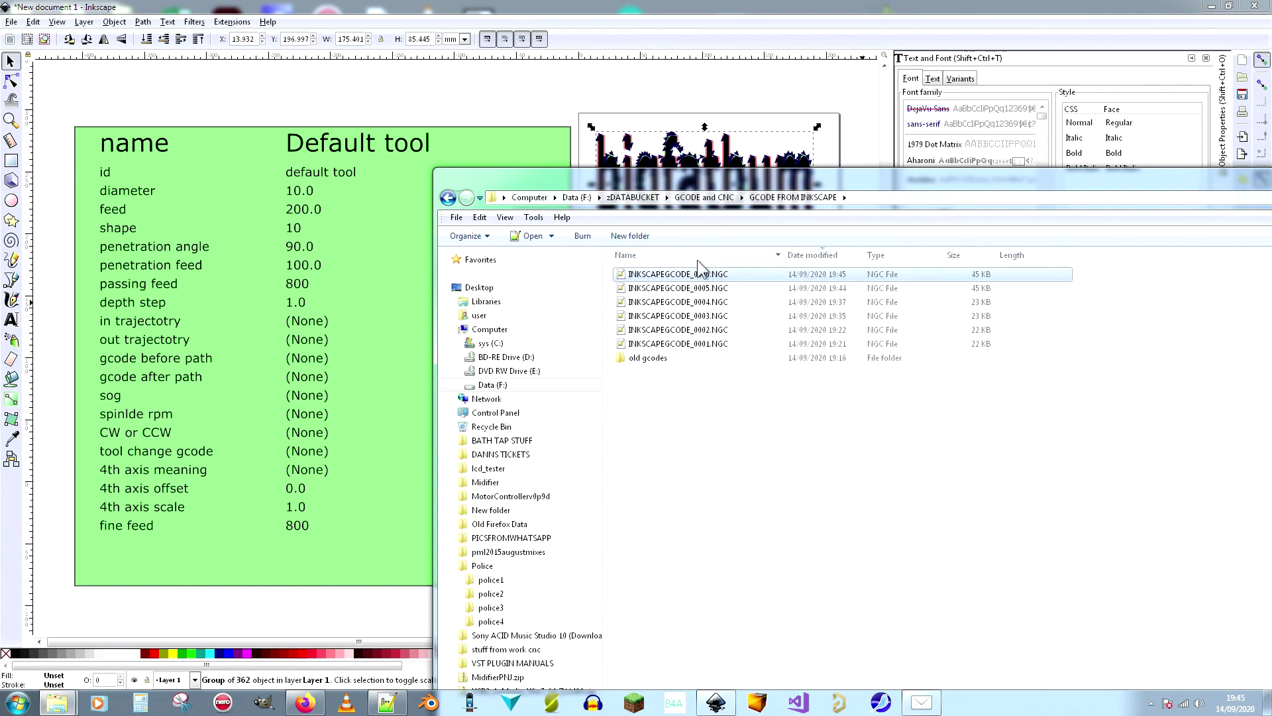
double_click(695, 282)
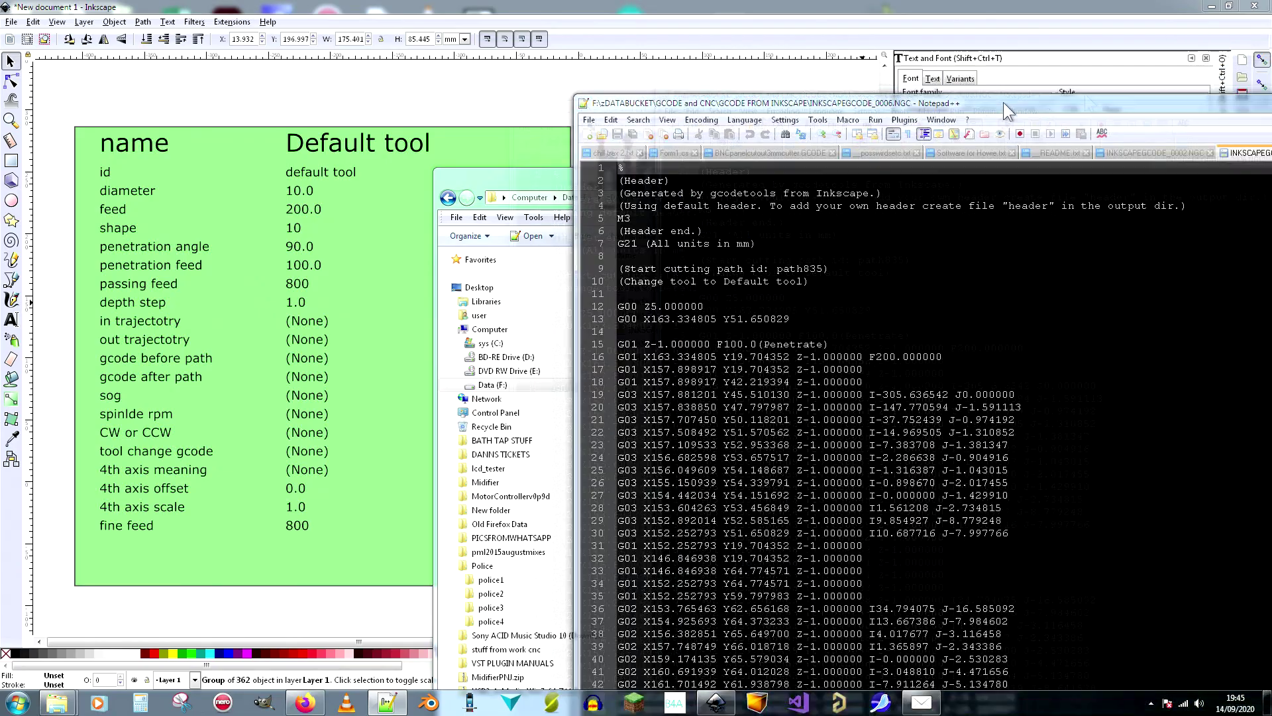
left_click_drag(1003, 102, 509, 34)
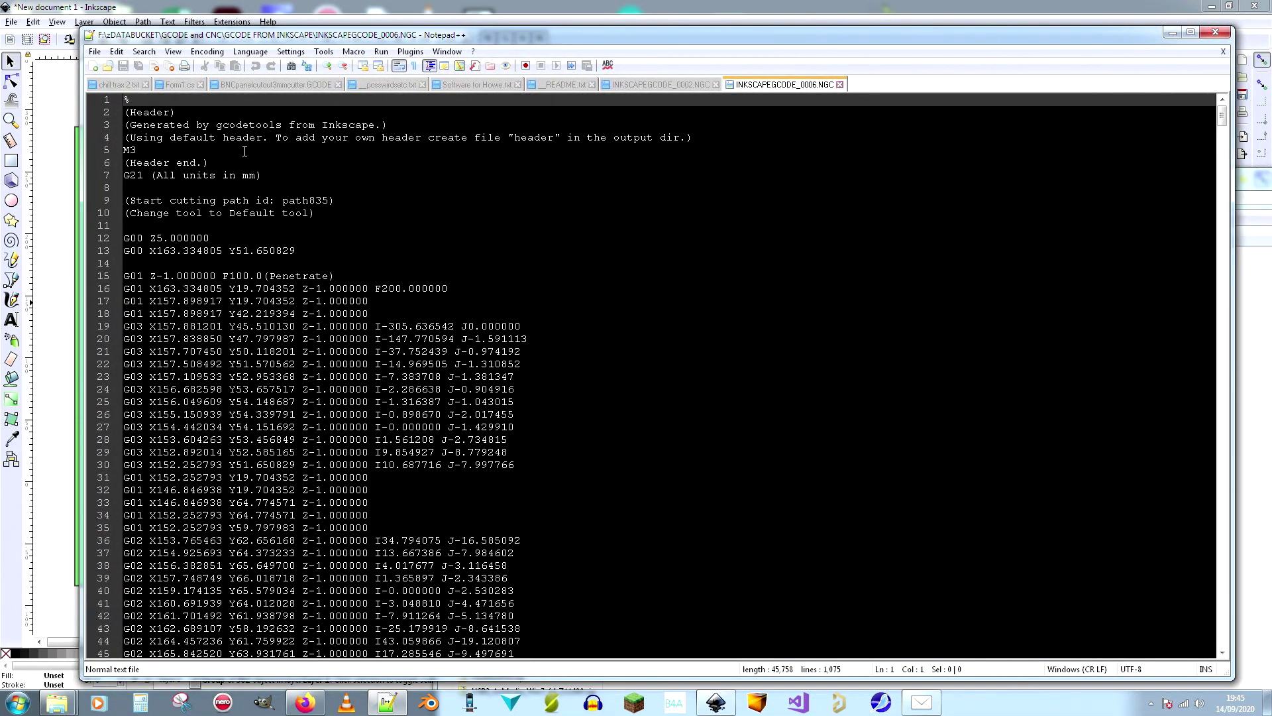
Step: Scroll through the G-code's Z -1 and Z -2 passes, close Notepad++, and return to CAMotics
scroll(343, 169, "down", 20)
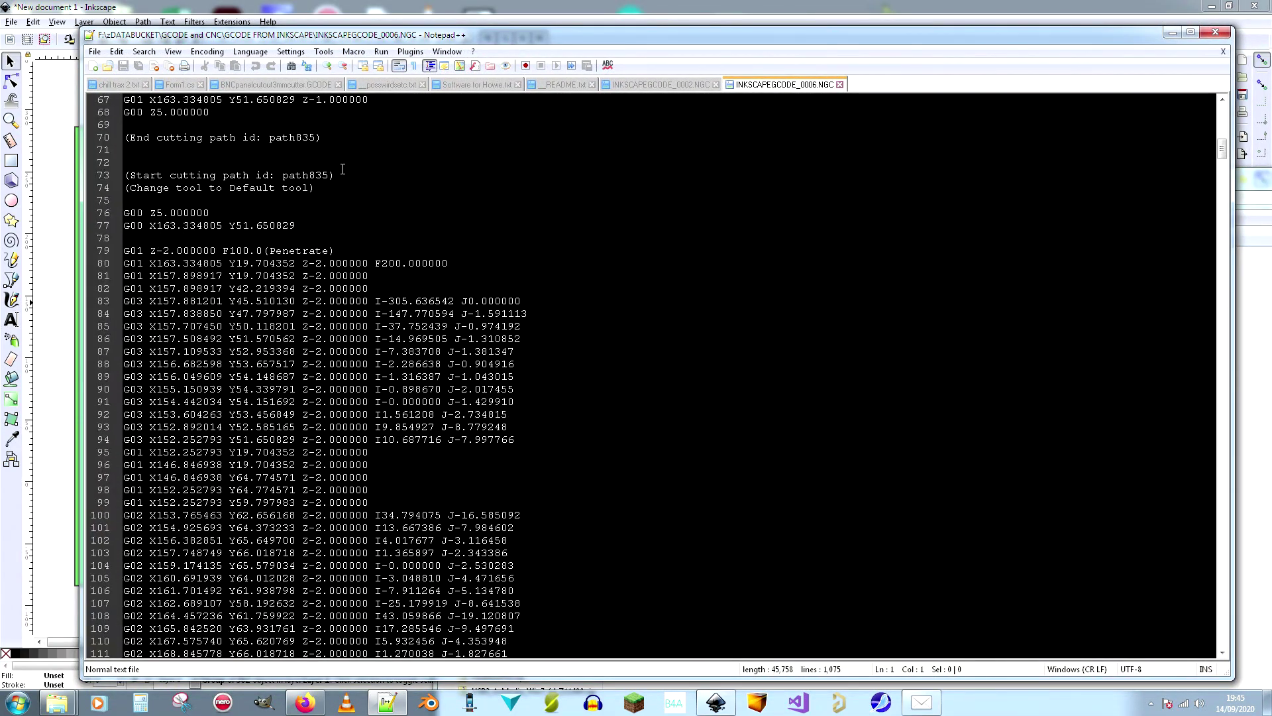
scroll(343, 169, "down", 20)
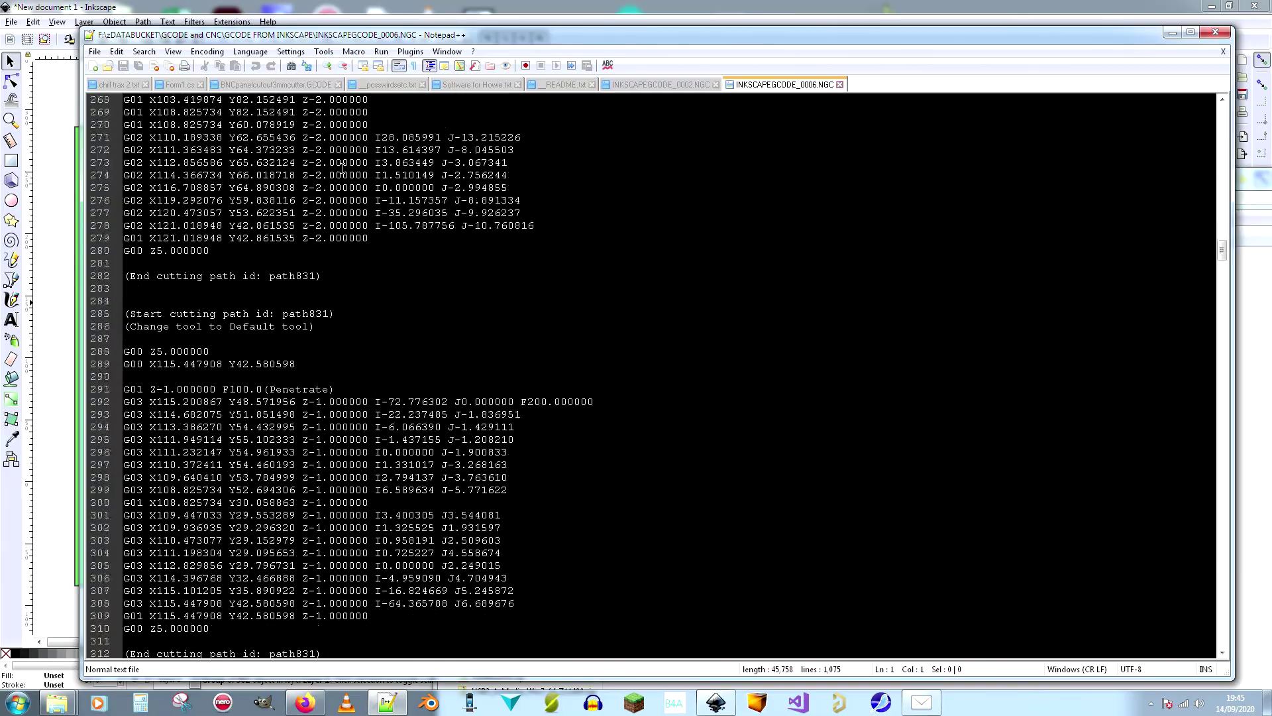
scroll(343, 169, "down", 20)
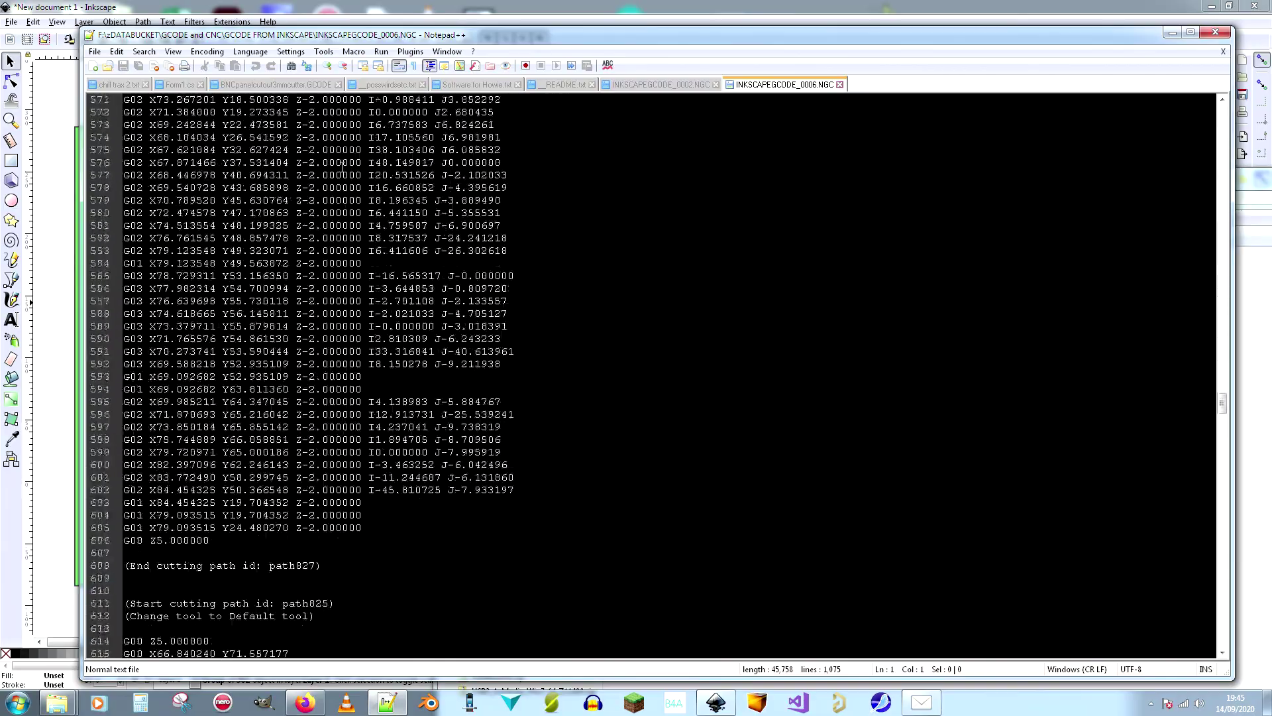
scroll(344, 166, "down", 20)
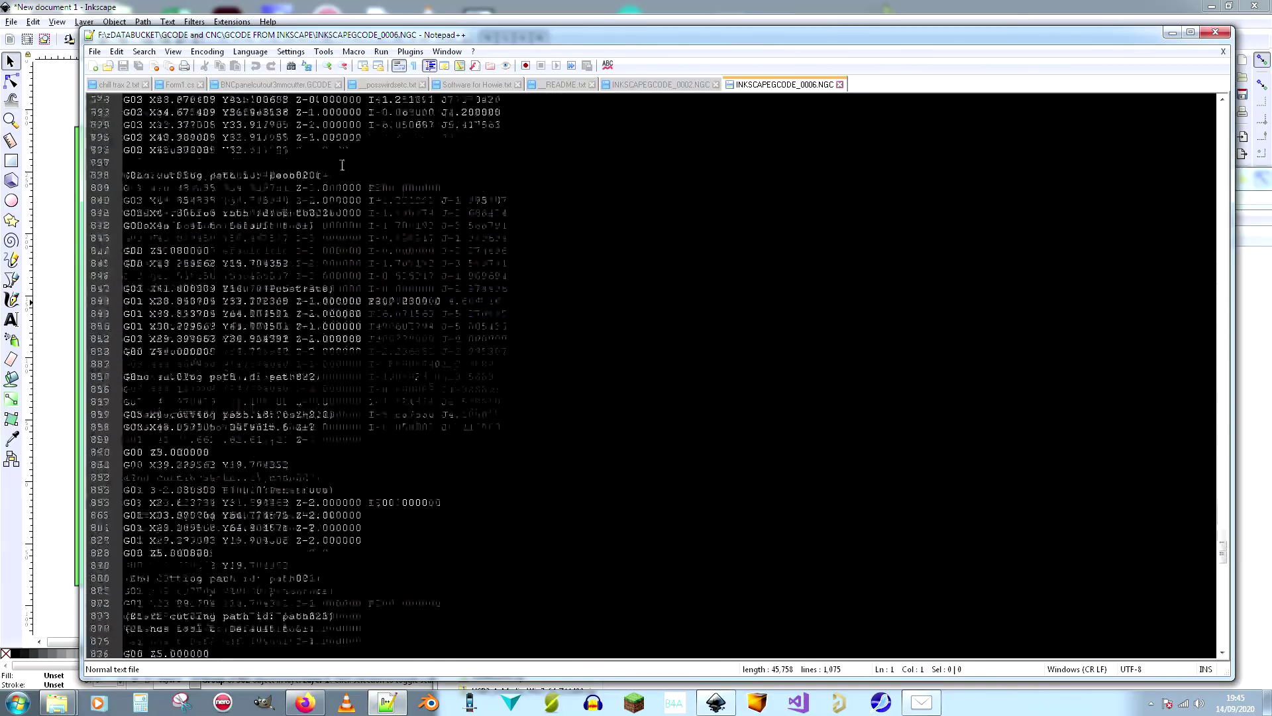
scroll(341, 162, "down", 20)
scroll(341, 161, "up", 20)
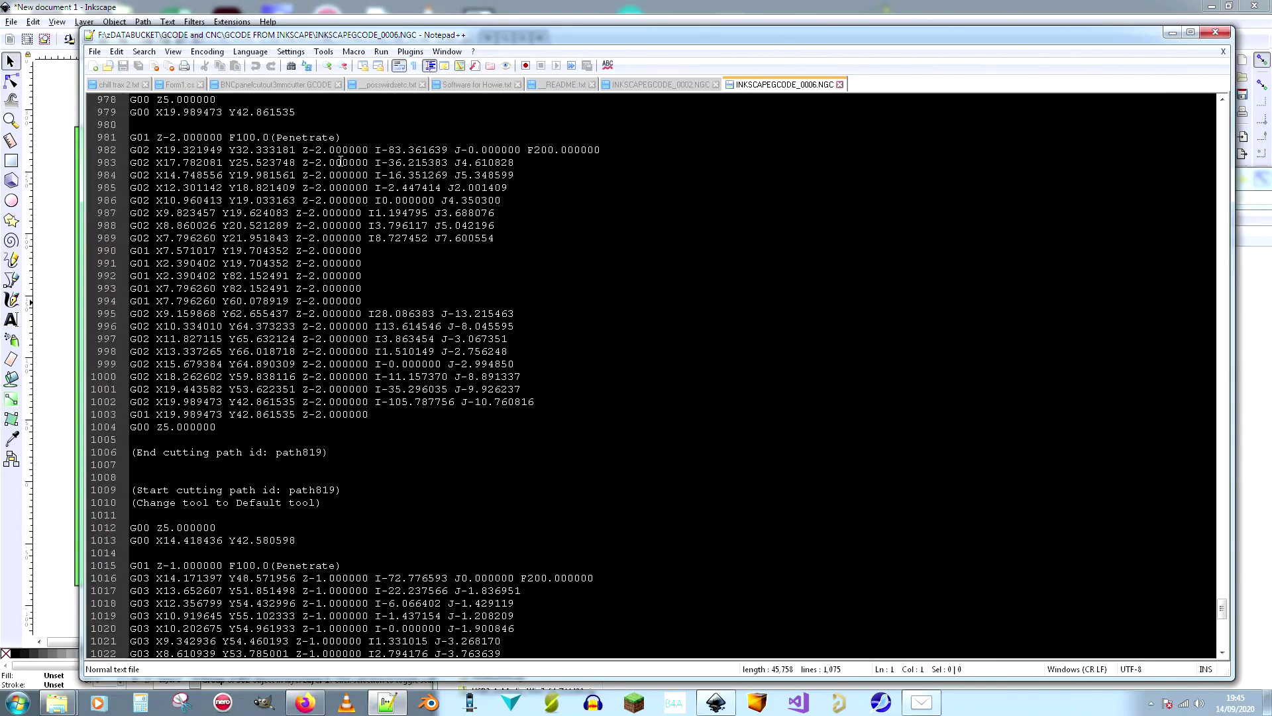
scroll(340, 161, "up", 20)
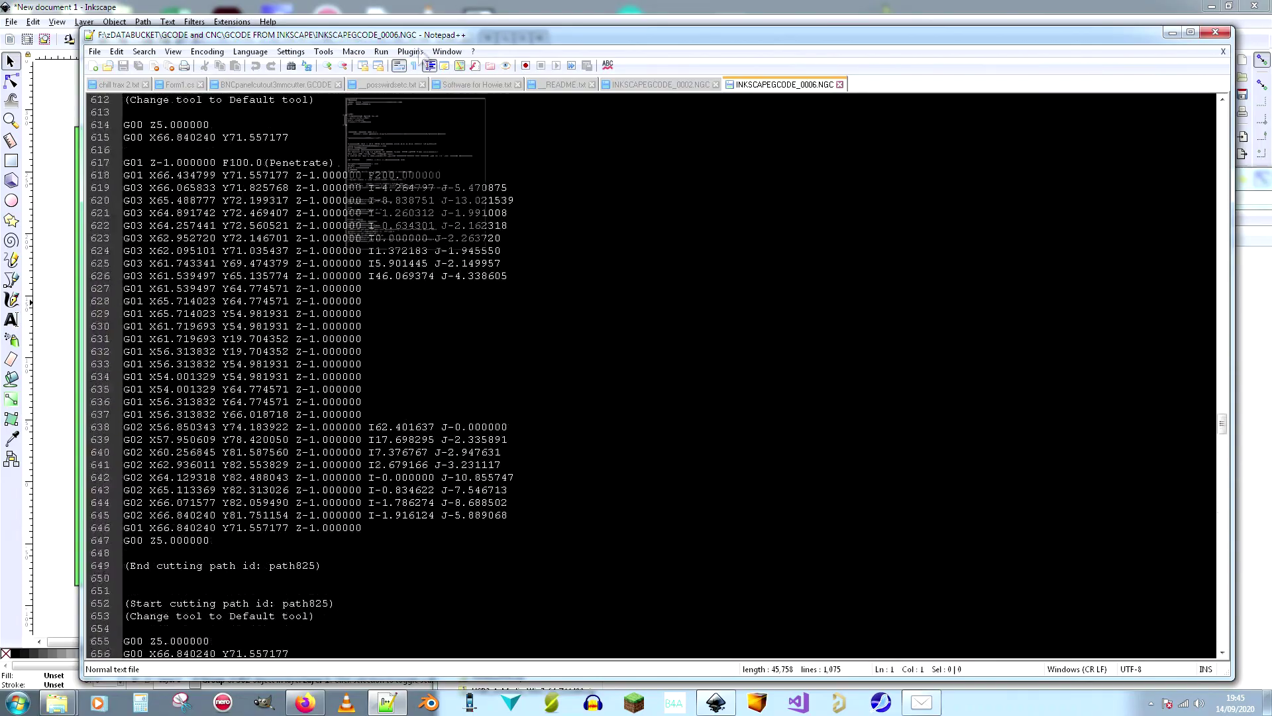
left_click(1215, 32)
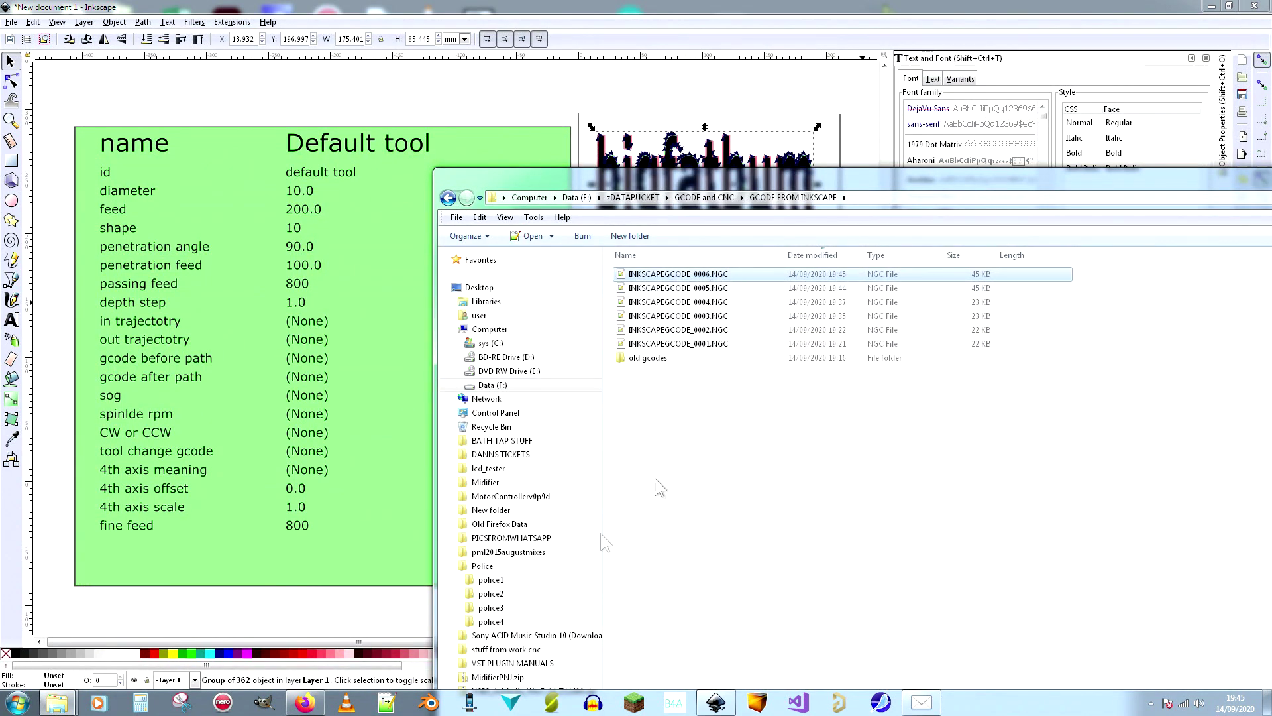
left_click(471, 703)
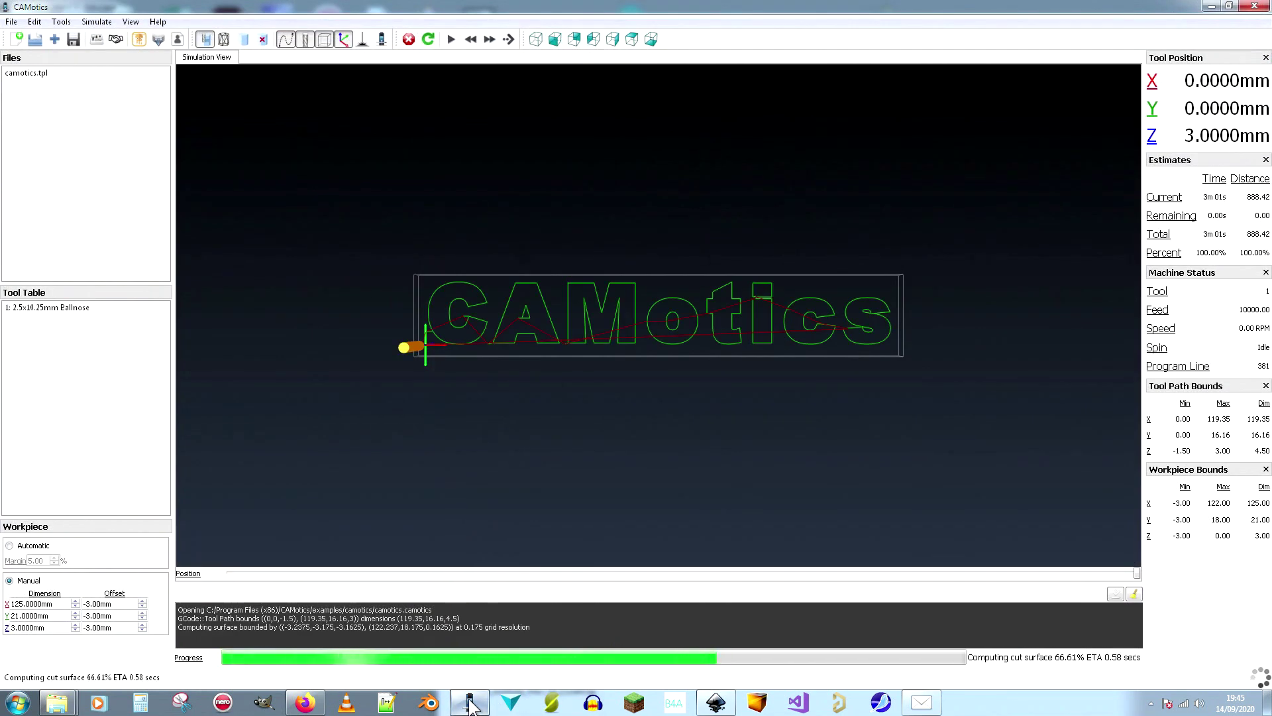
Step: Create a new metric CAMotics project
left_click(11, 24)
left_click(30, 40)
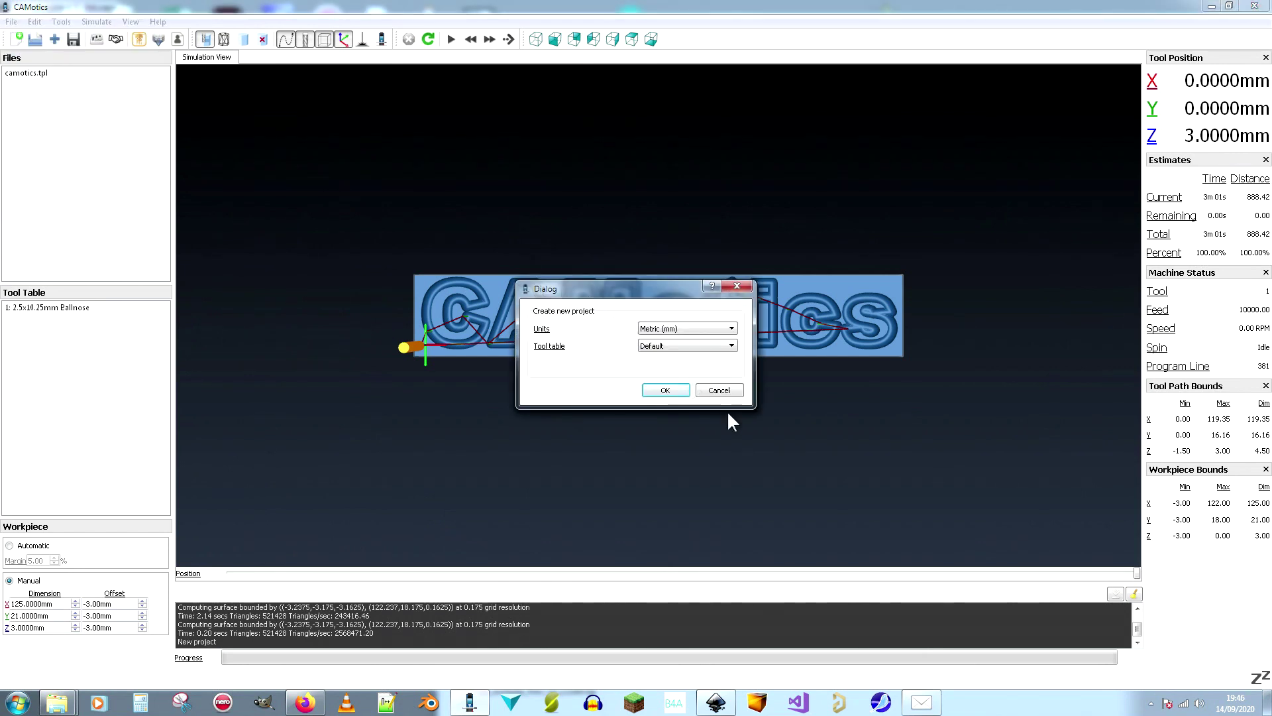
left_click(664, 389)
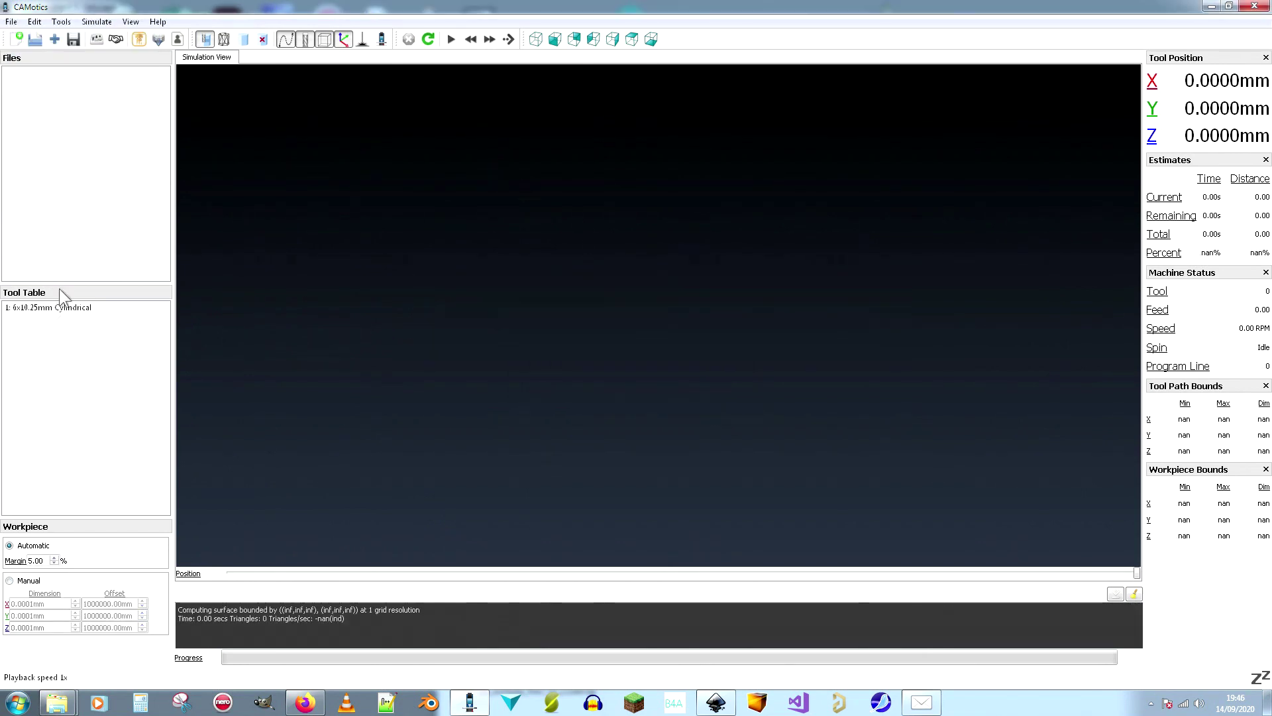
Step: Set tool 1's diameter to 1 mm in the tool table
double_click(39, 309)
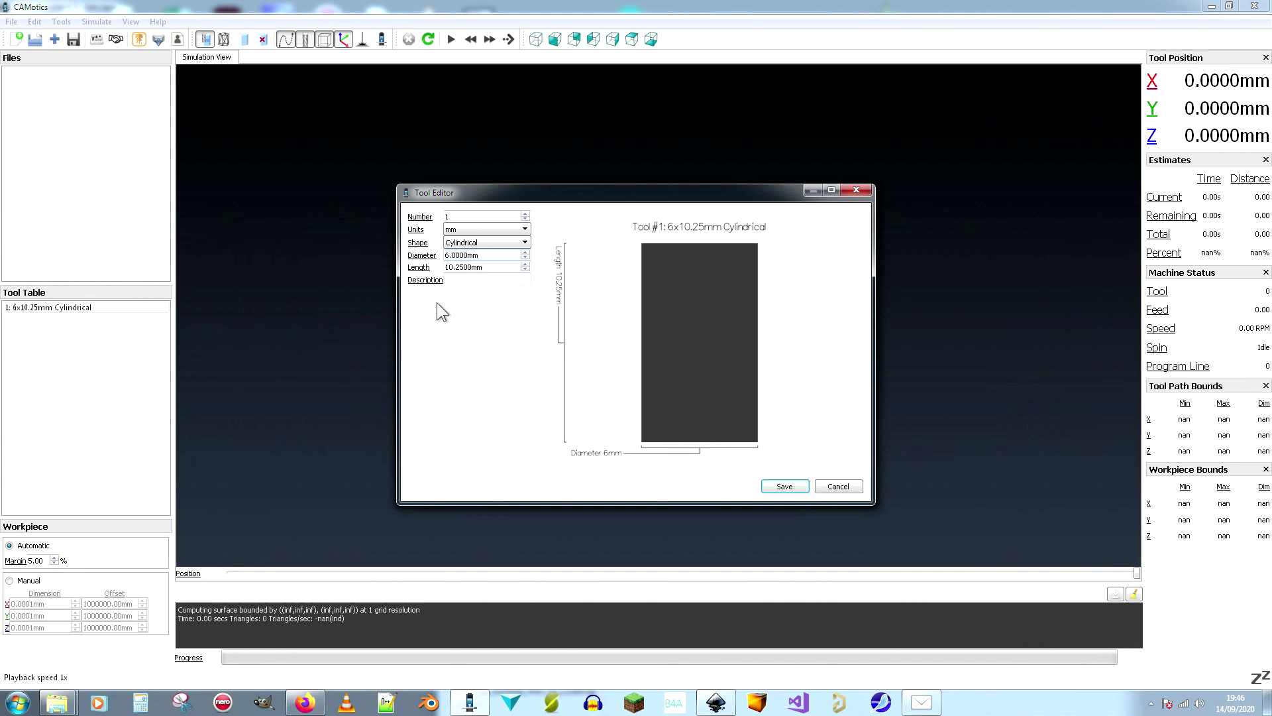
type("1")
key("Return")
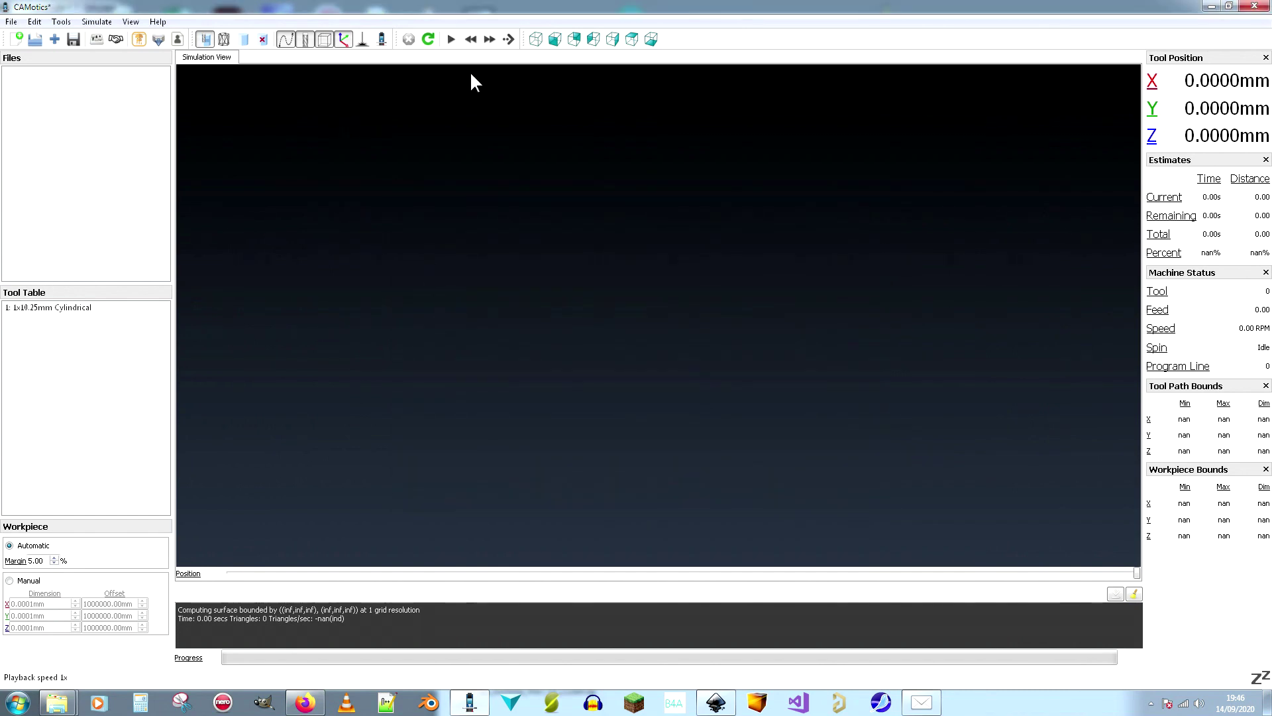
Step: Add a new G-Code file, rather than TPL, to the project's file list
right_click(35, 92)
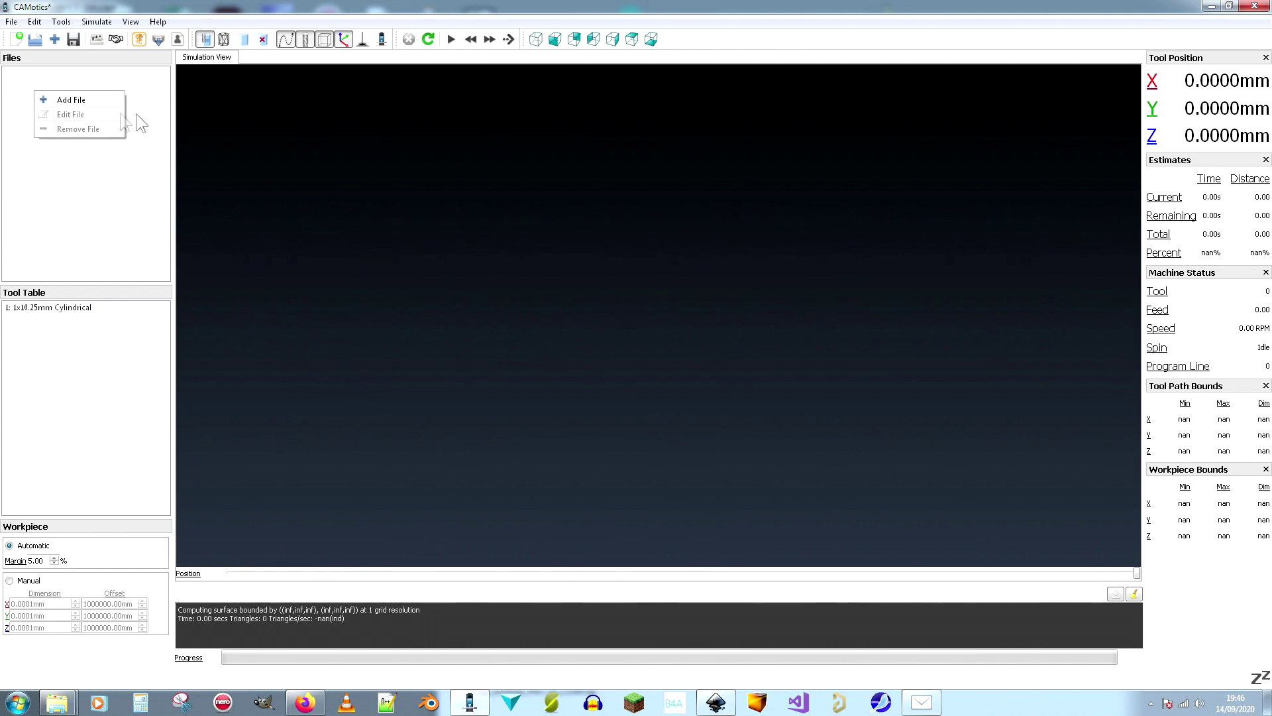
left_click(70, 99)
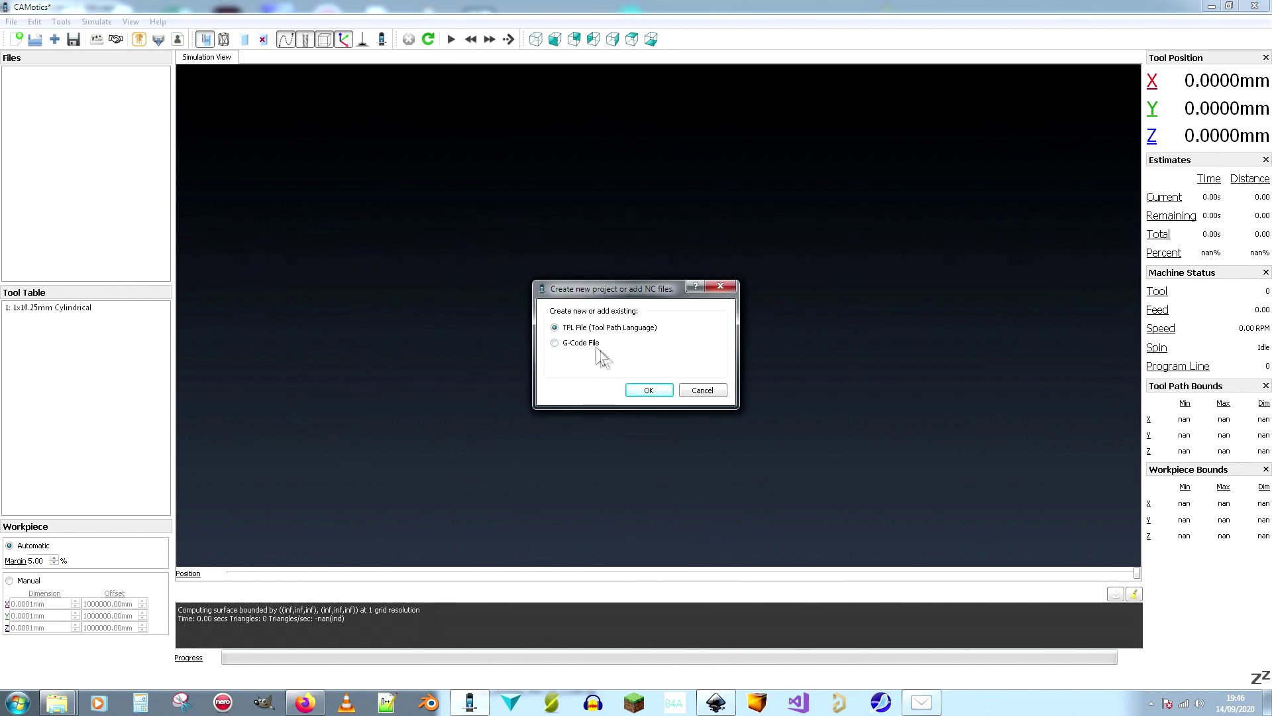
left_click(569, 342)
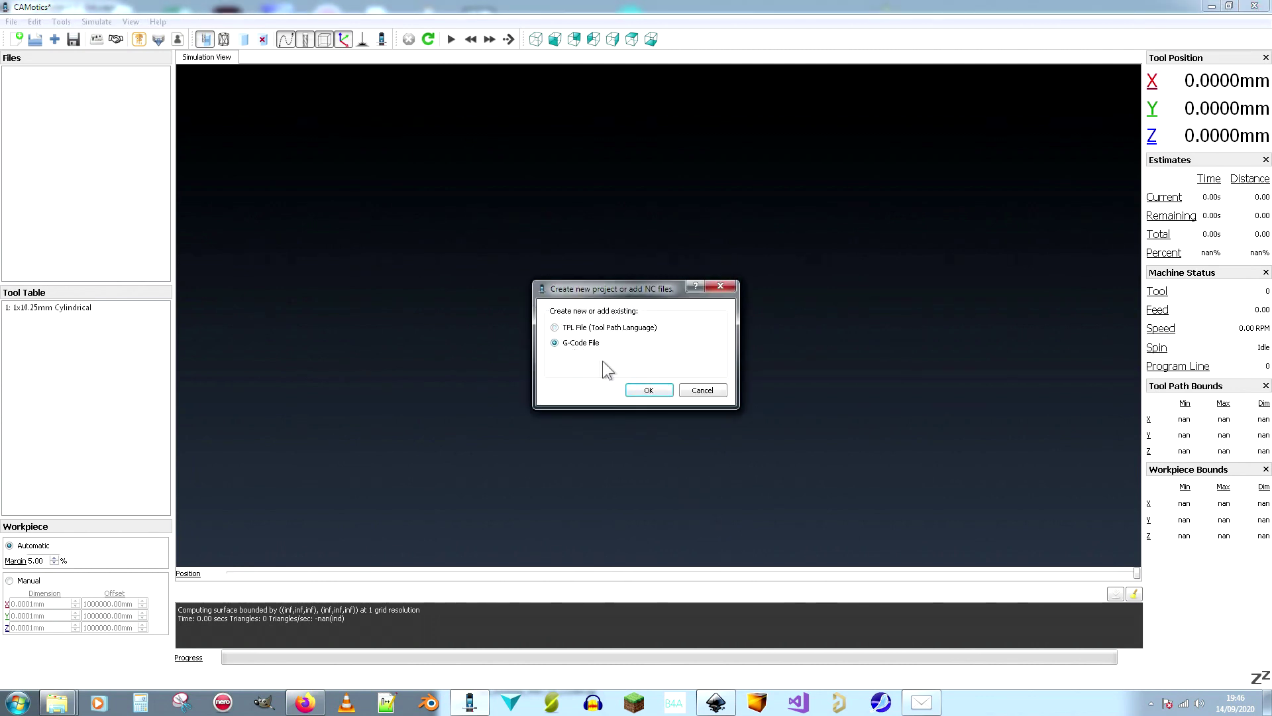
left_click(646, 391)
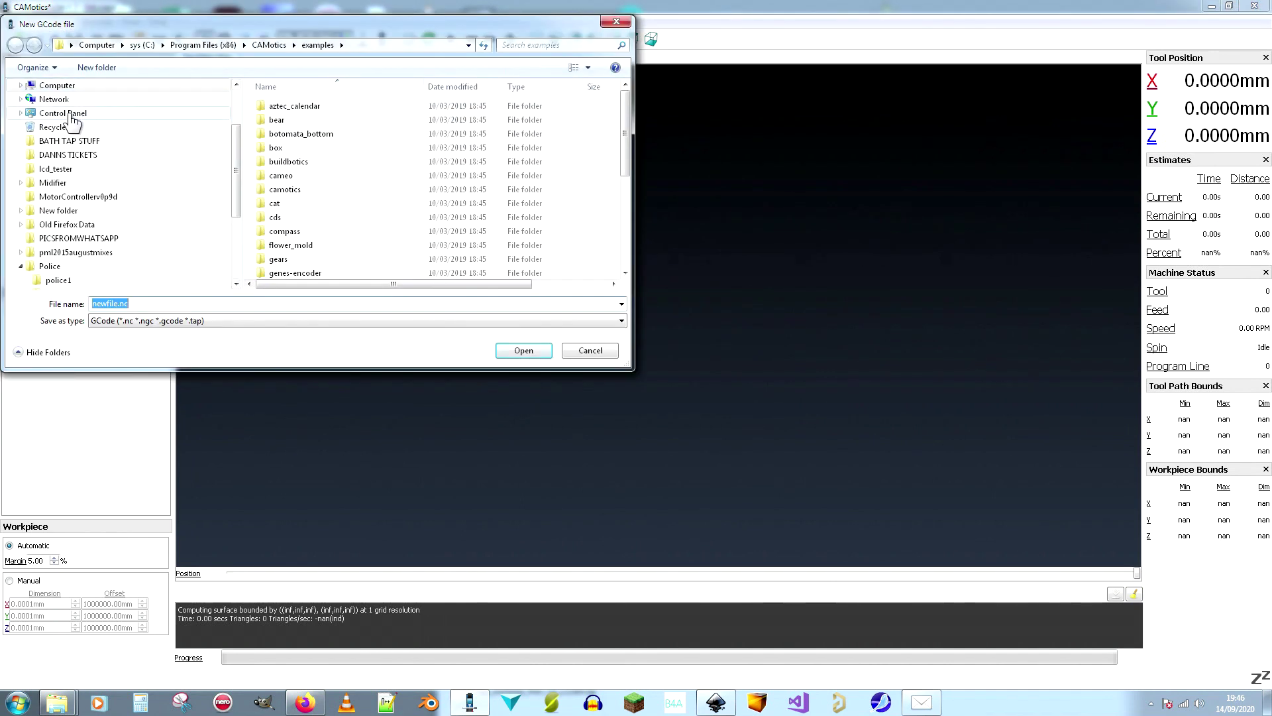
Step: Load INKSCAPEGCODE_0006.NGC from F:\zDATABUCKET\GCODE and CNC\GCODE FROM INKSCAPE and simulate it
left_click(56, 86)
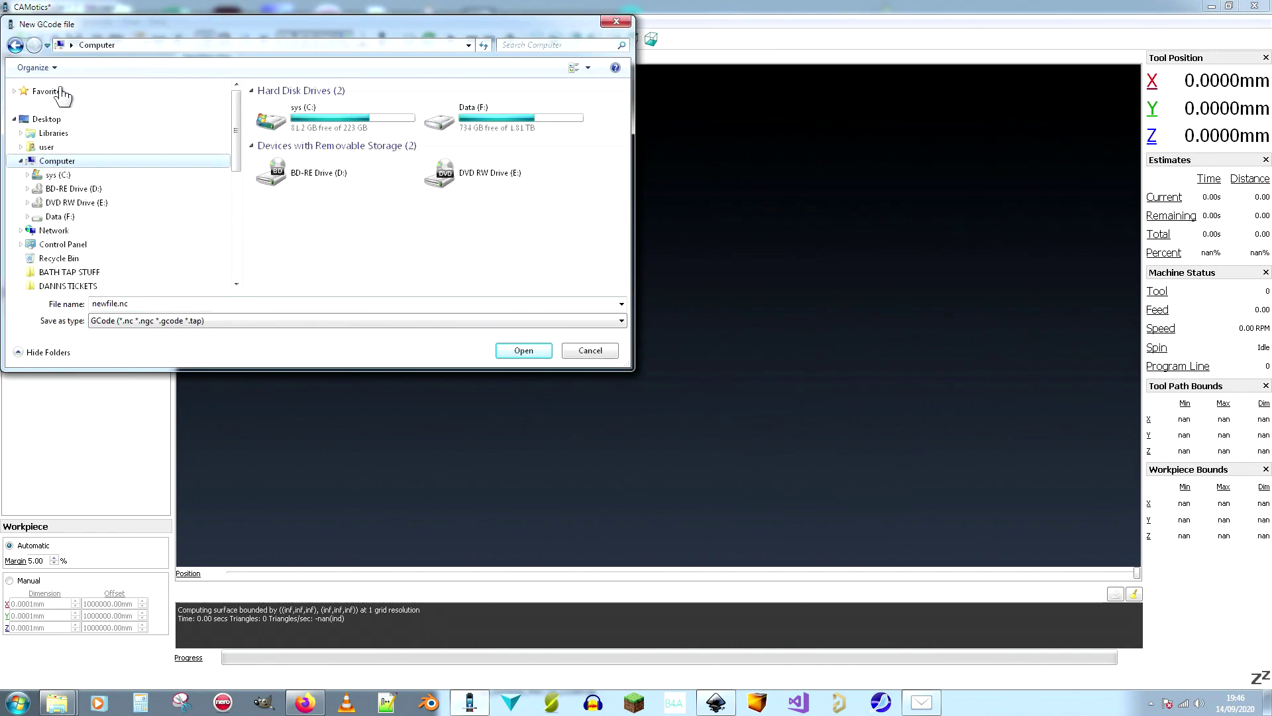
double_click(471, 116)
double_click(312, 218)
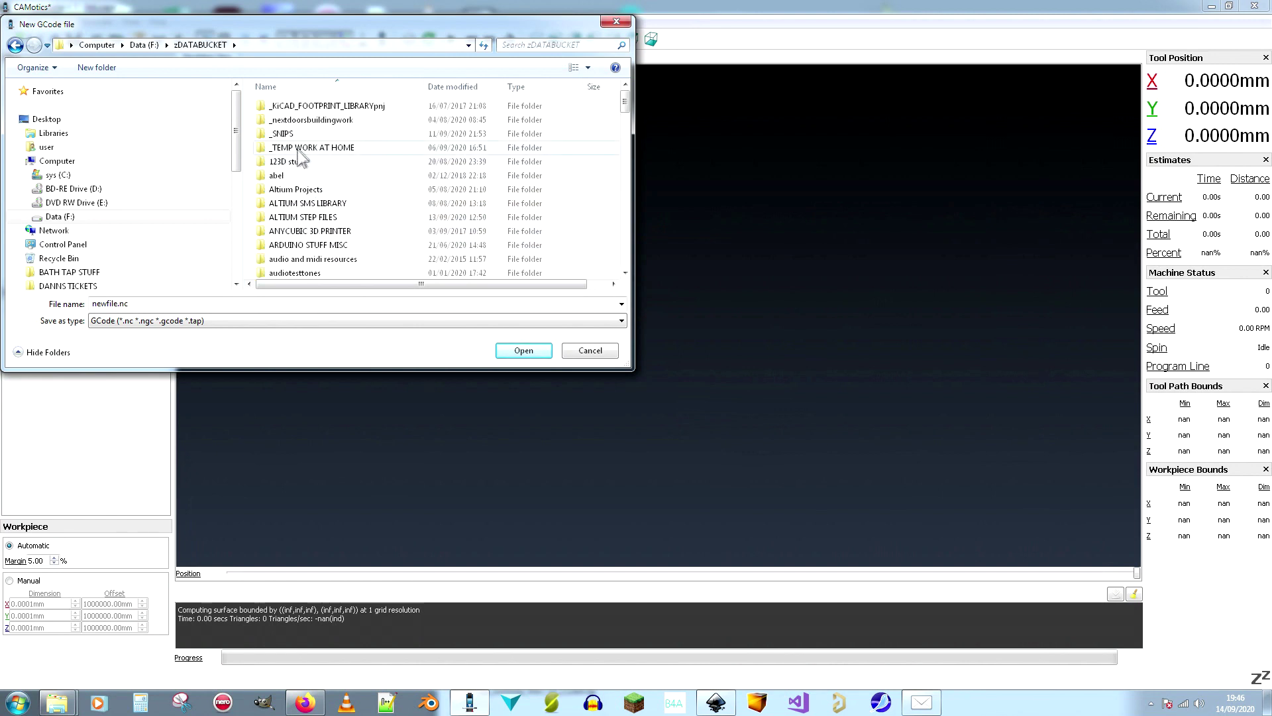
scroll(326, 227, "down", 9)
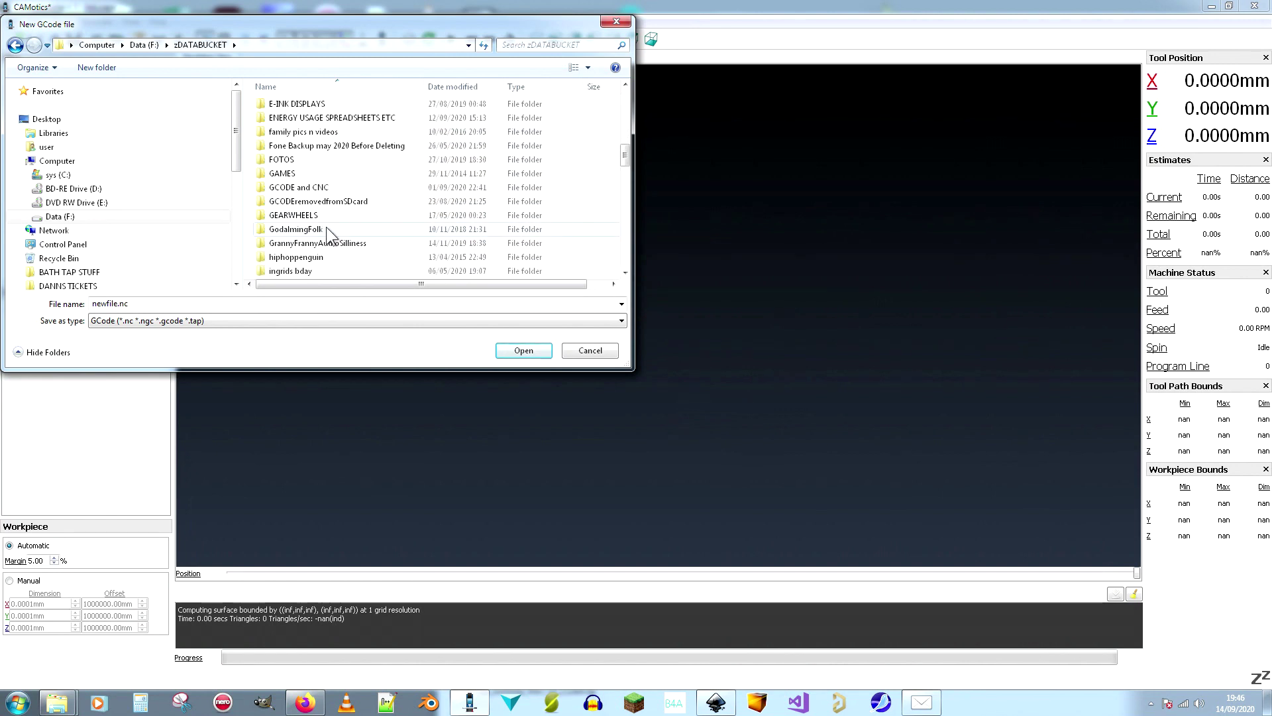
double_click(322, 188)
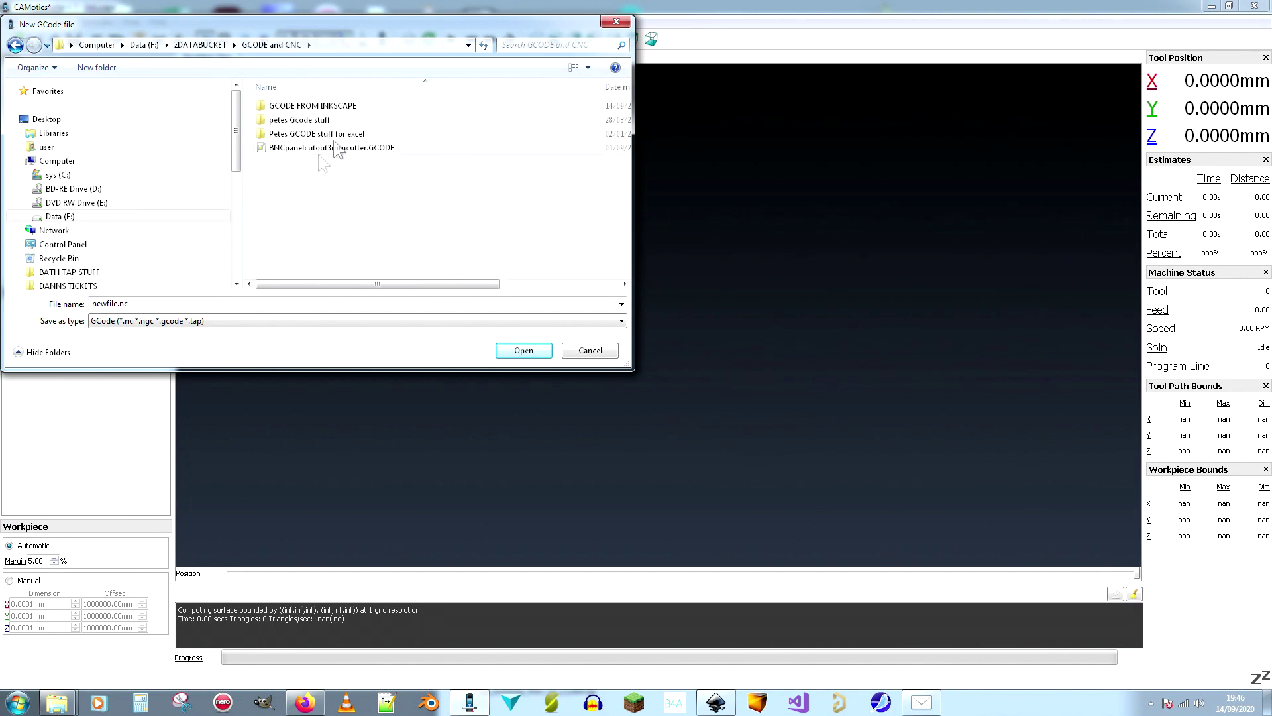
double_click(337, 106)
double_click(336, 190)
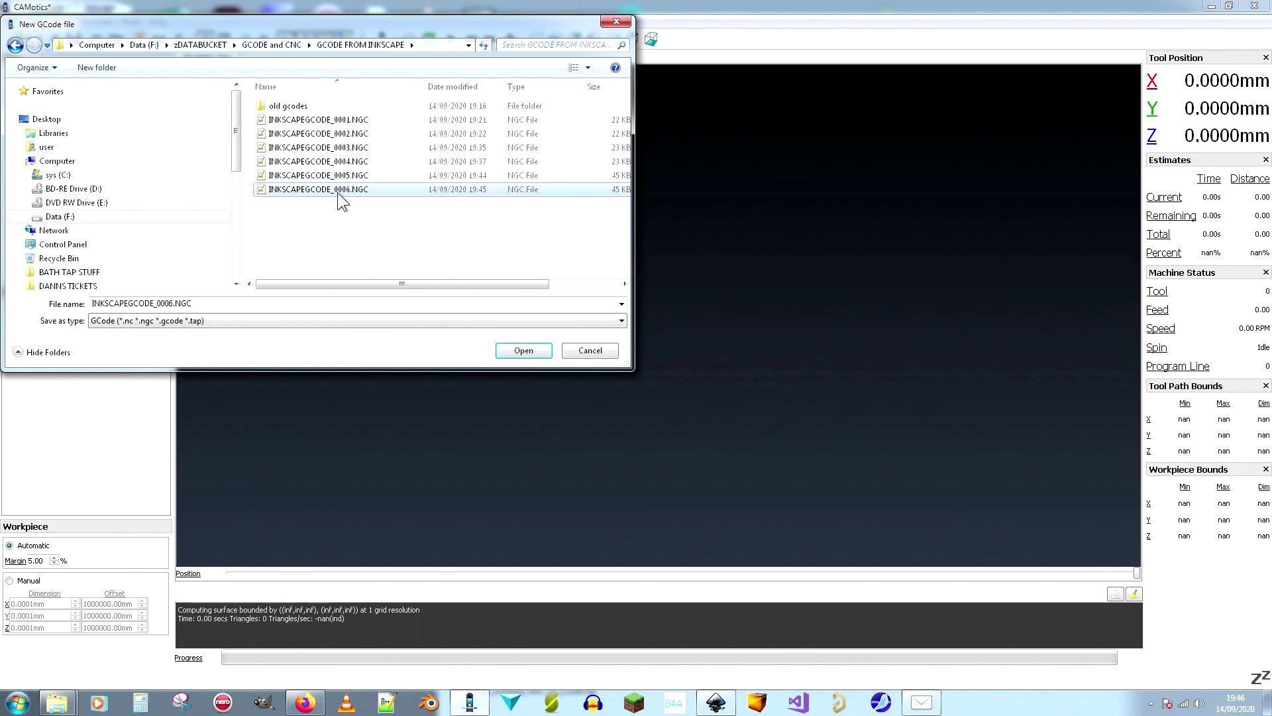
left_click(428, 40)
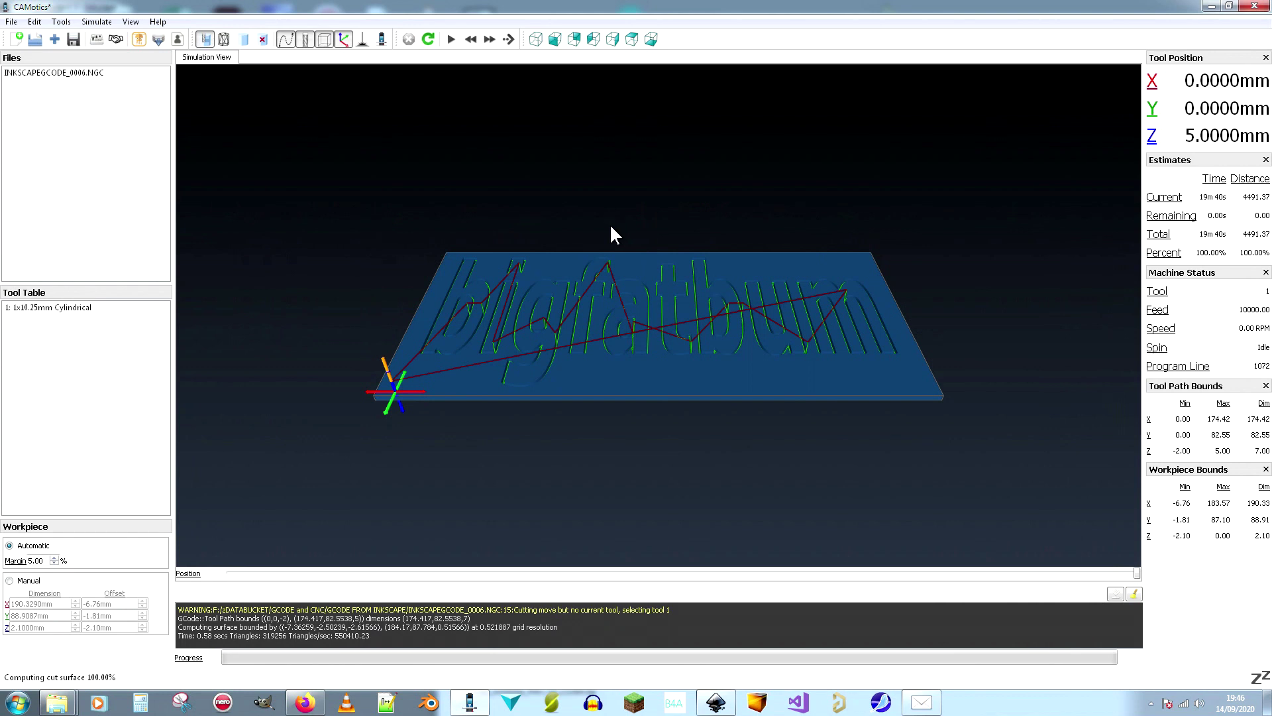
Step: Tilt the workpiece toward a top-down view and replay the bigfatbum toolpath from the start
left_click_drag(650, 324, 658, 410)
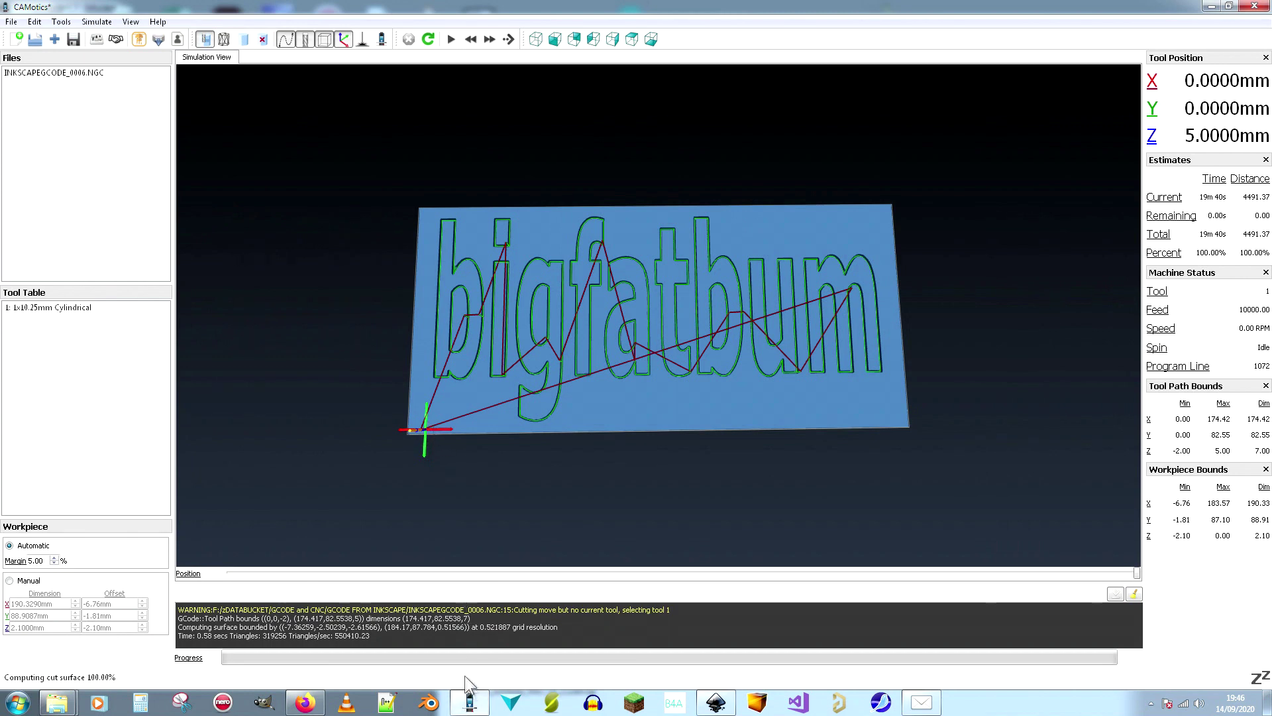
left_click(451, 39)
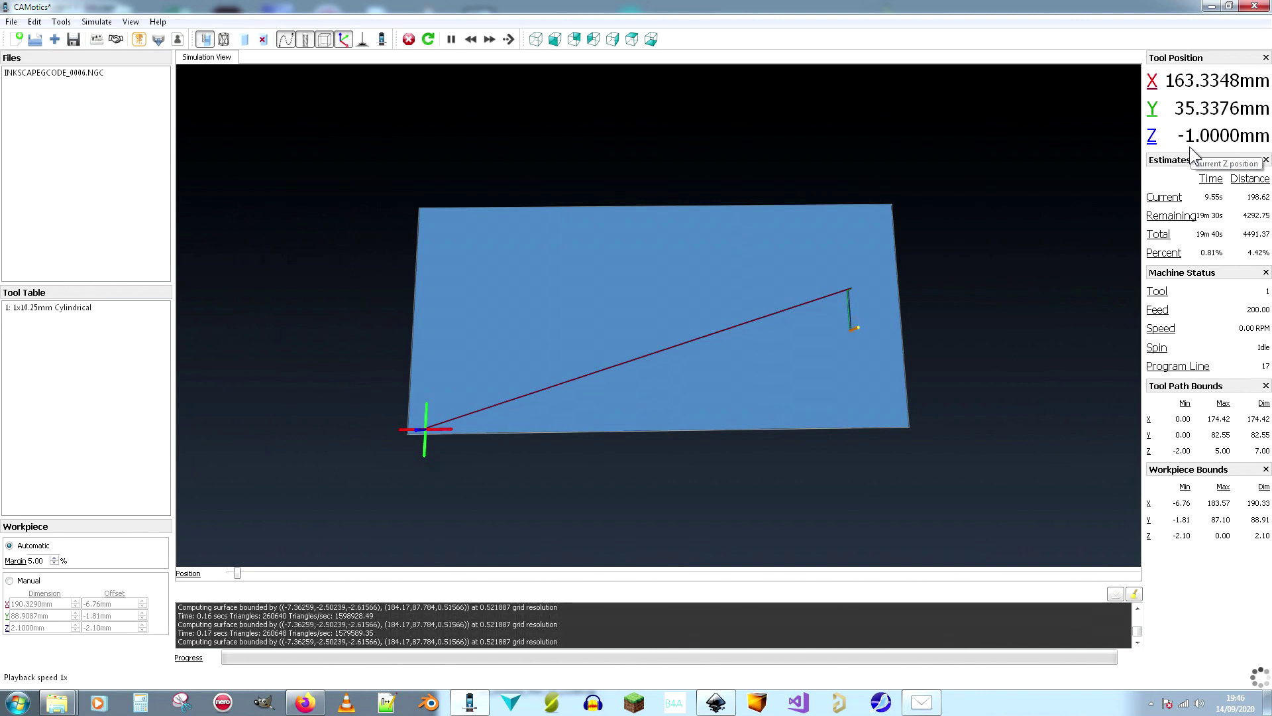
Step: Raise playback speed through 8x and 16x to 64x until the engraving reaches 100%
left_click(490, 39)
left_click(489, 39)
left_click(490, 39)
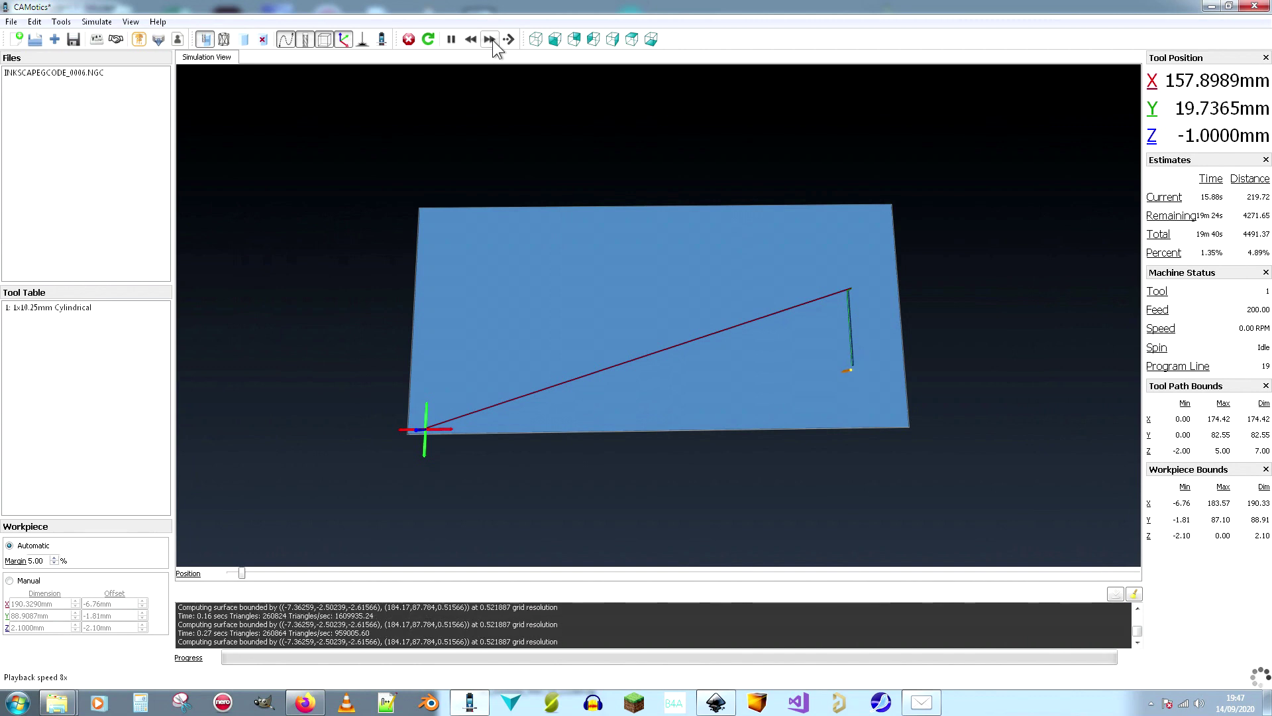
left_click(490, 39)
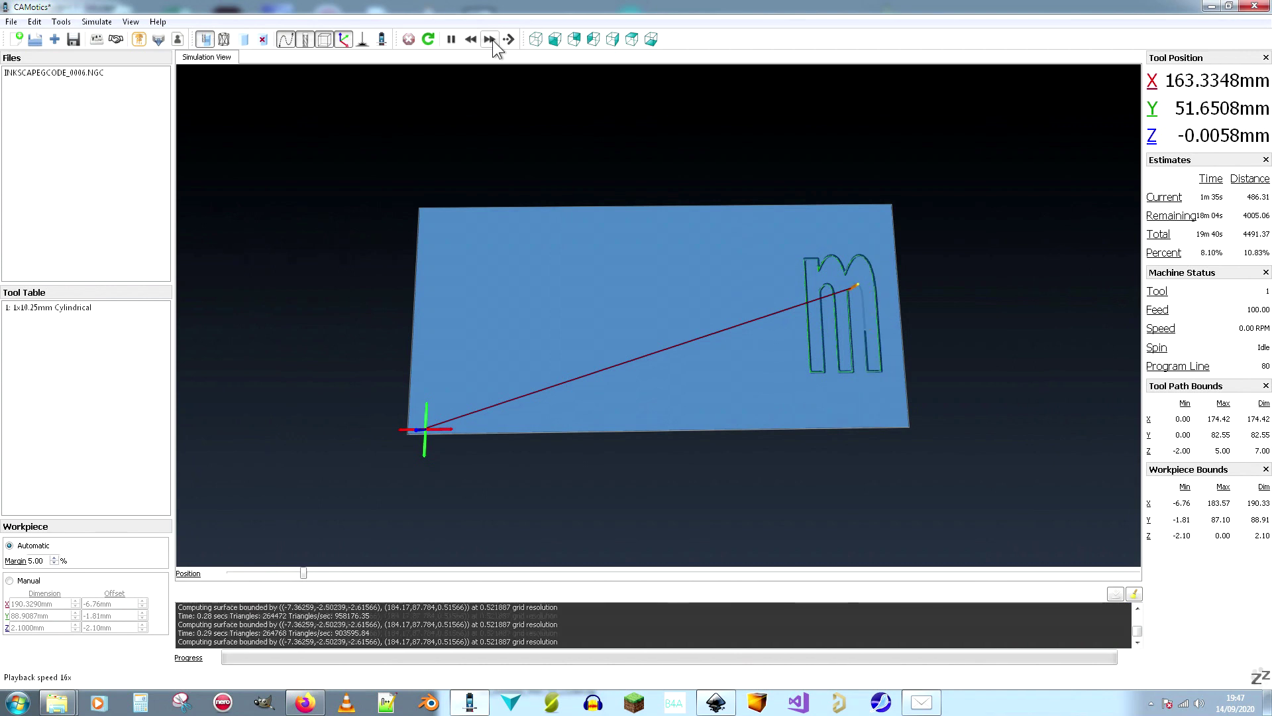
left_click(490, 39)
left_click(490, 39)
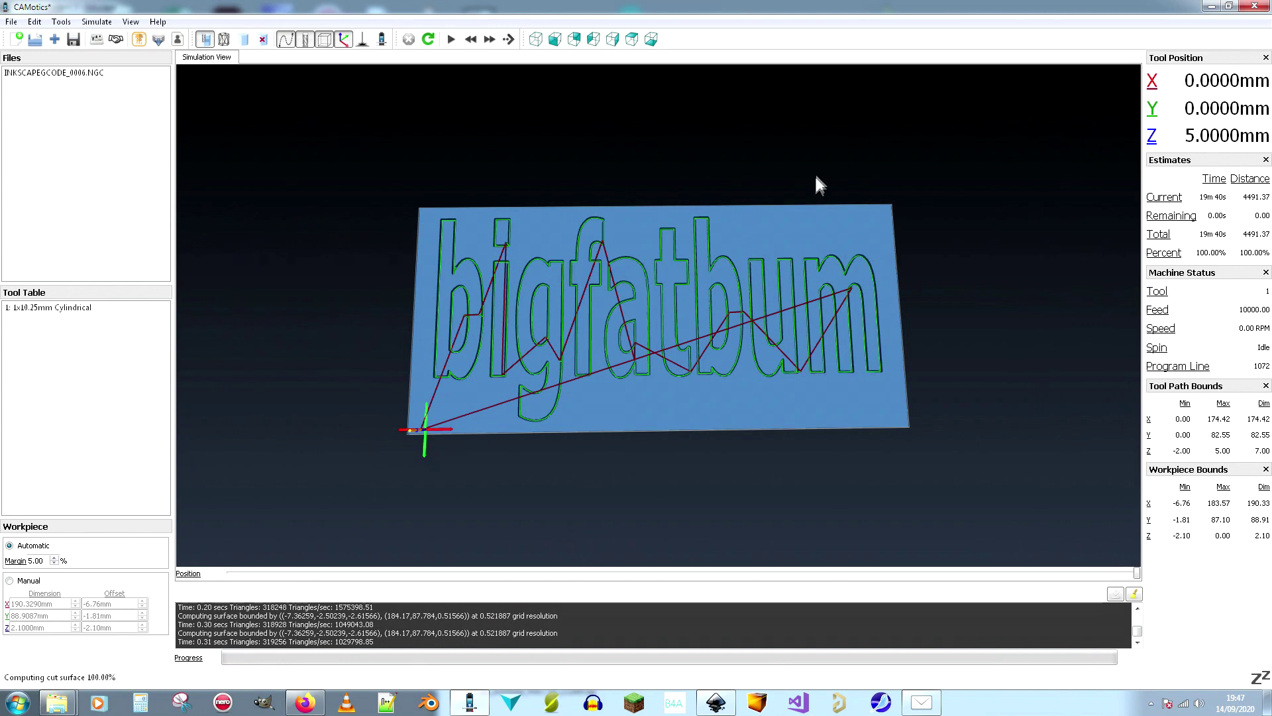
Step: Review Inkscape's Path to Gcode Z-offset options and millimetre output preferences, then close the dialog
left_click(715, 701)
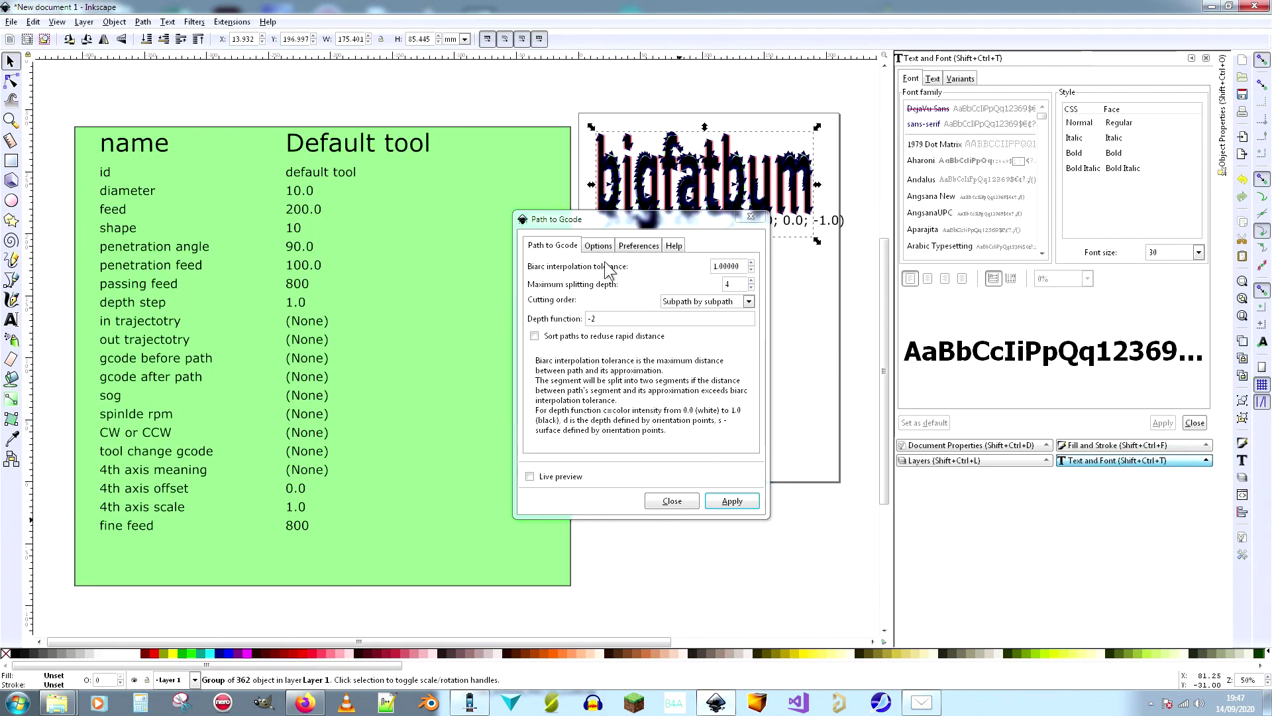
left_click(606, 247)
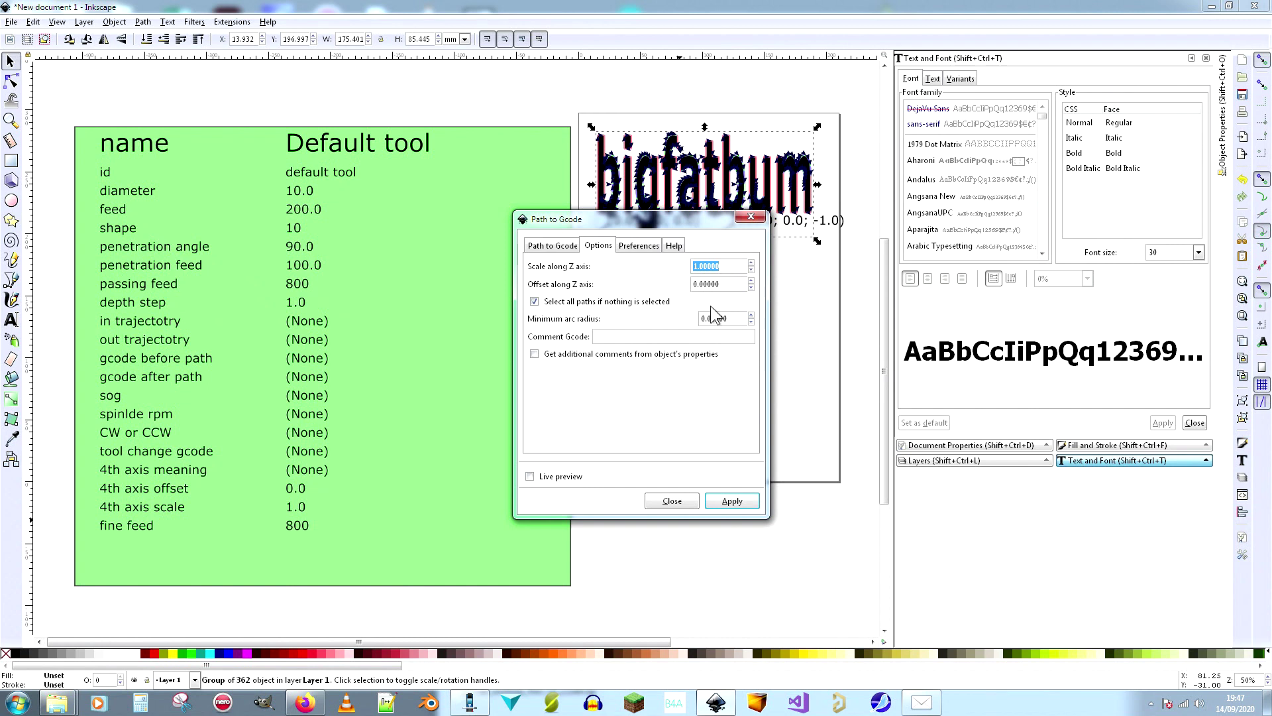
left_click(649, 248)
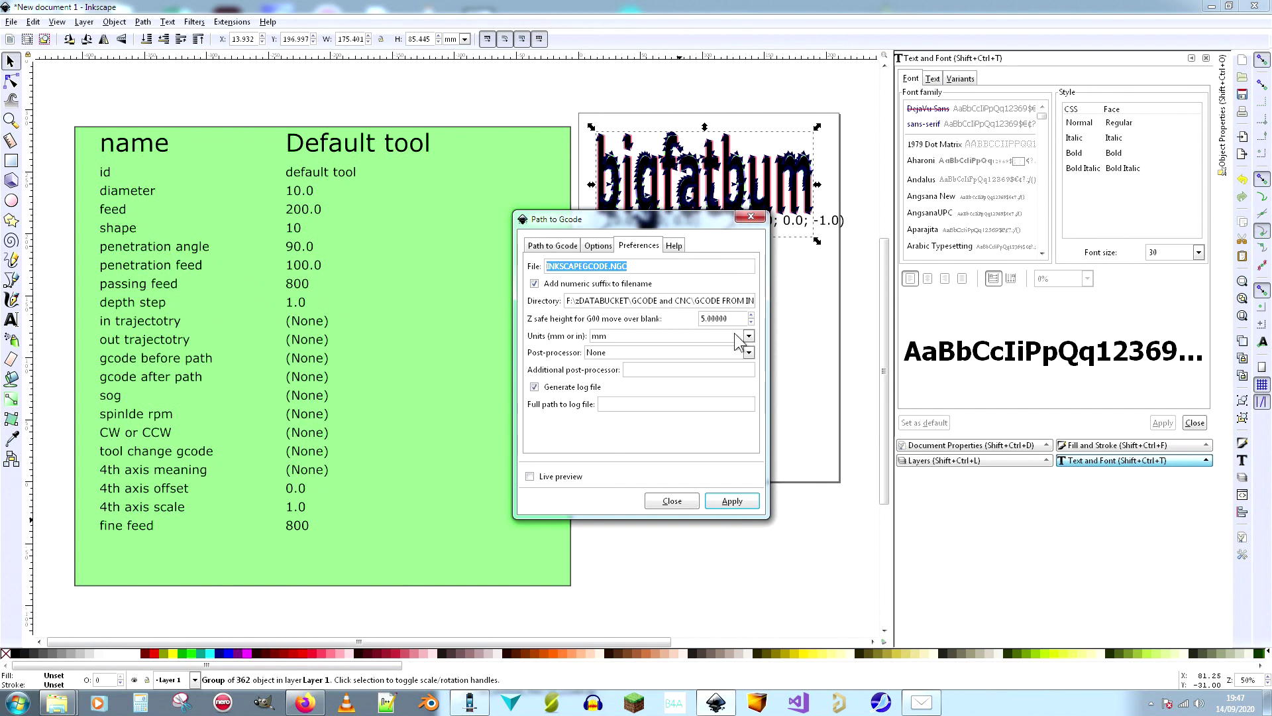
left_click(555, 246)
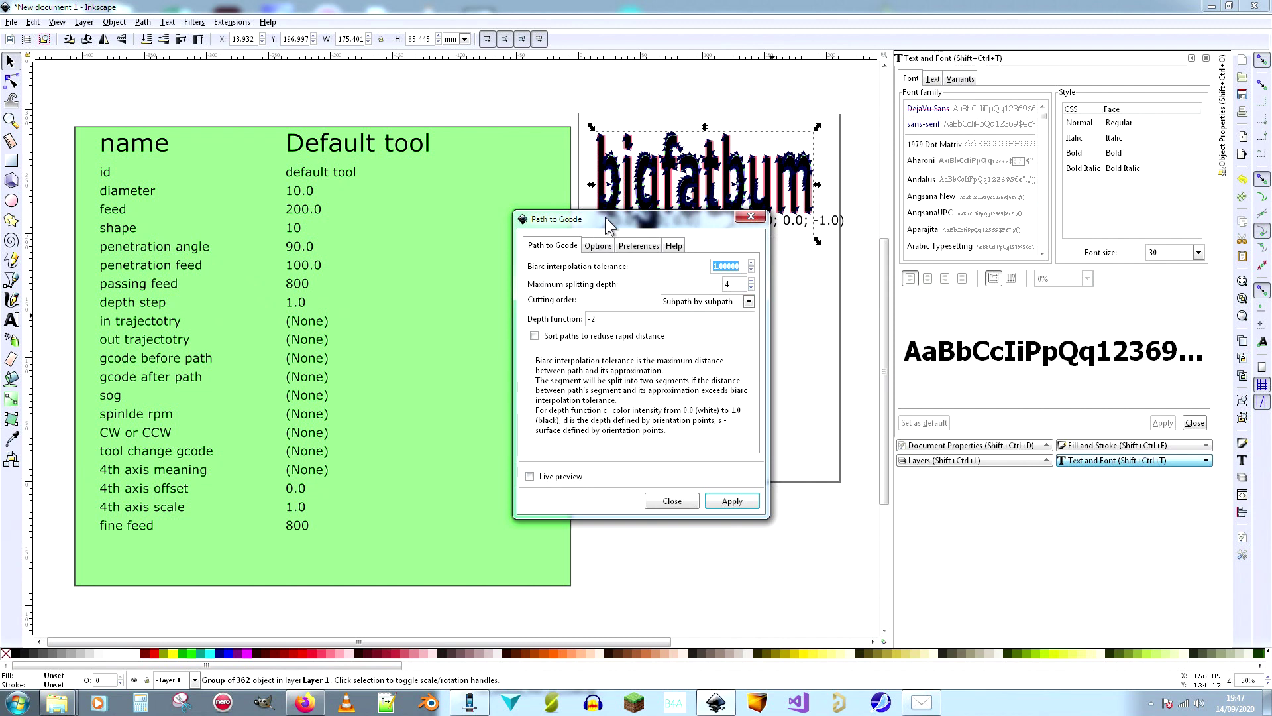
left_click(605, 247)
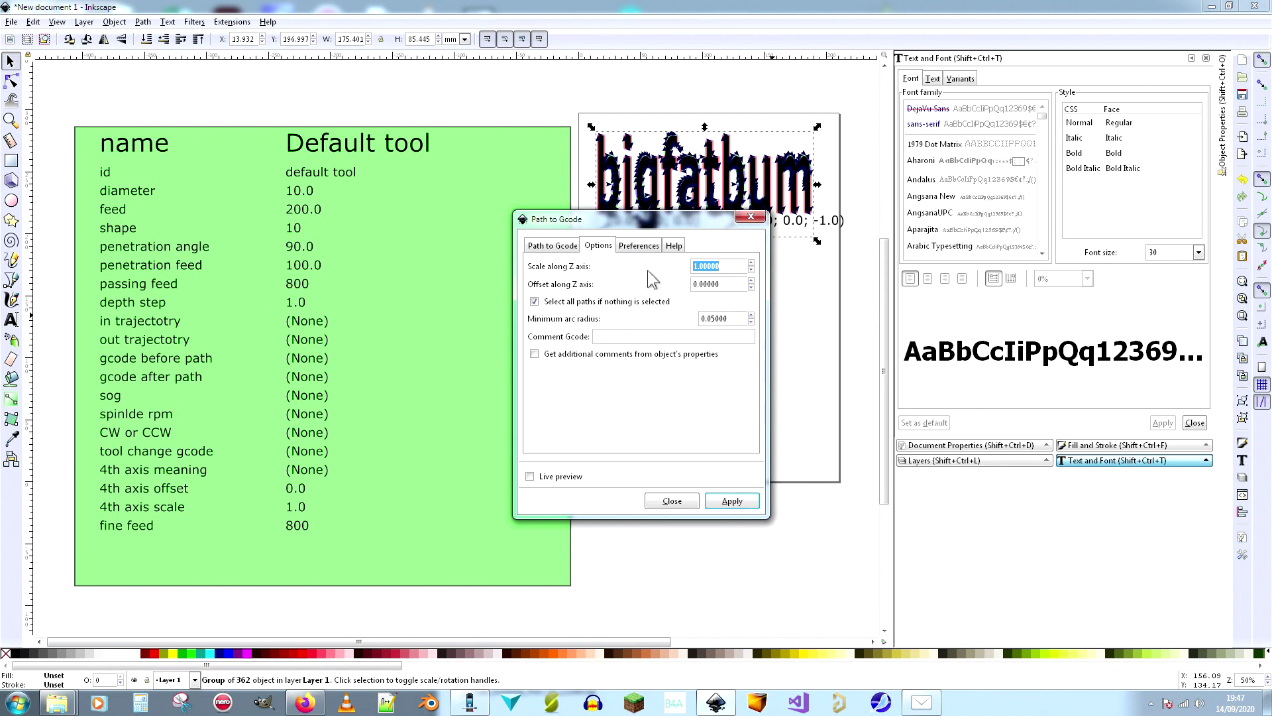
left_click(646, 246)
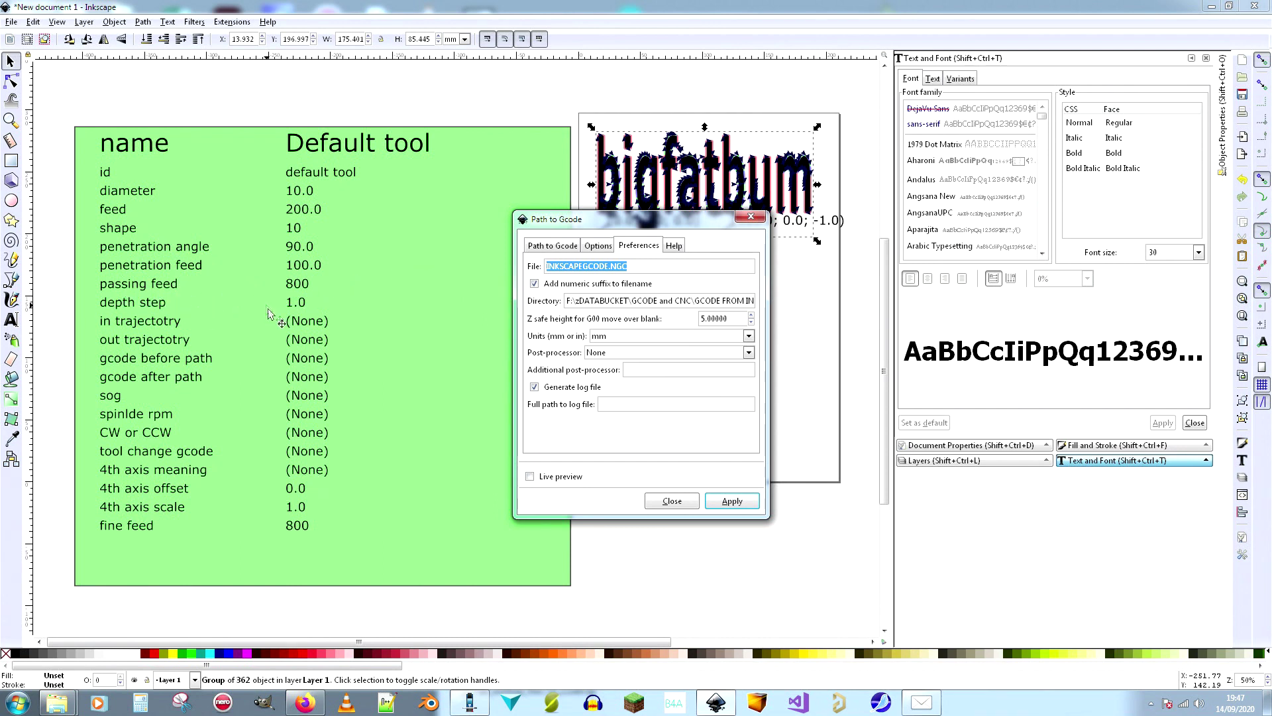
left_click(665, 498)
left_click(305, 308)
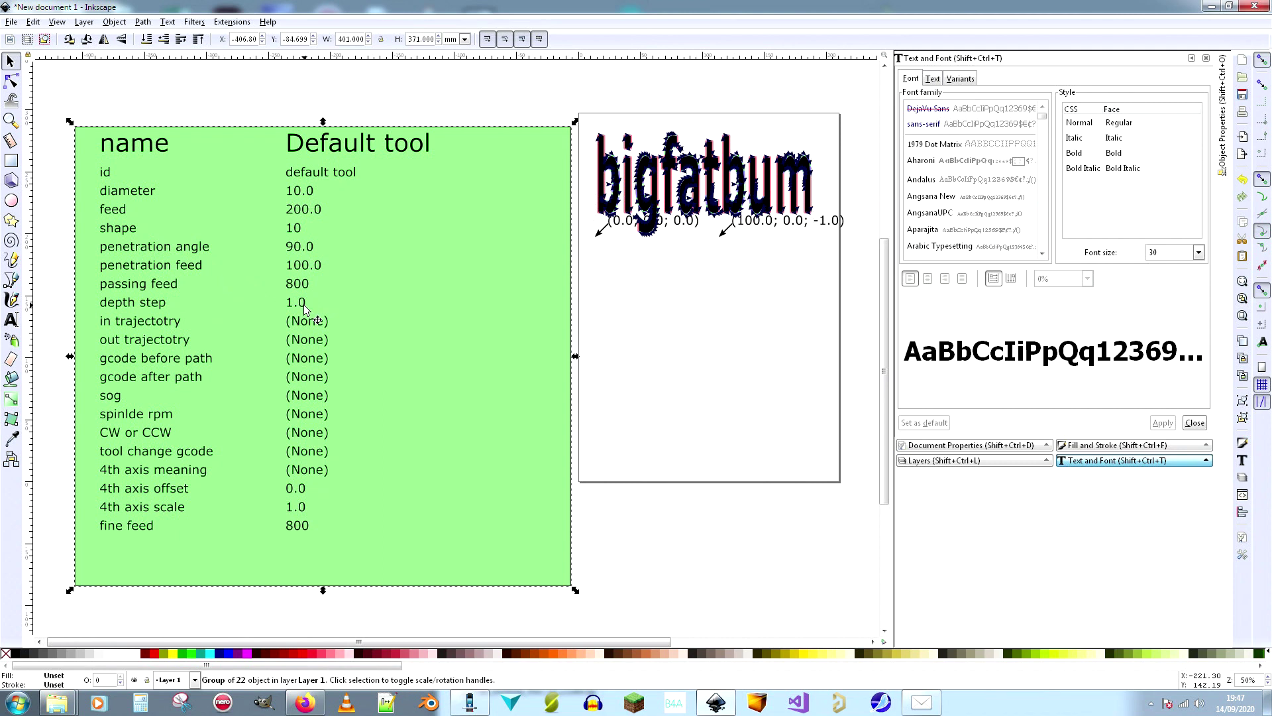
key("Escape")
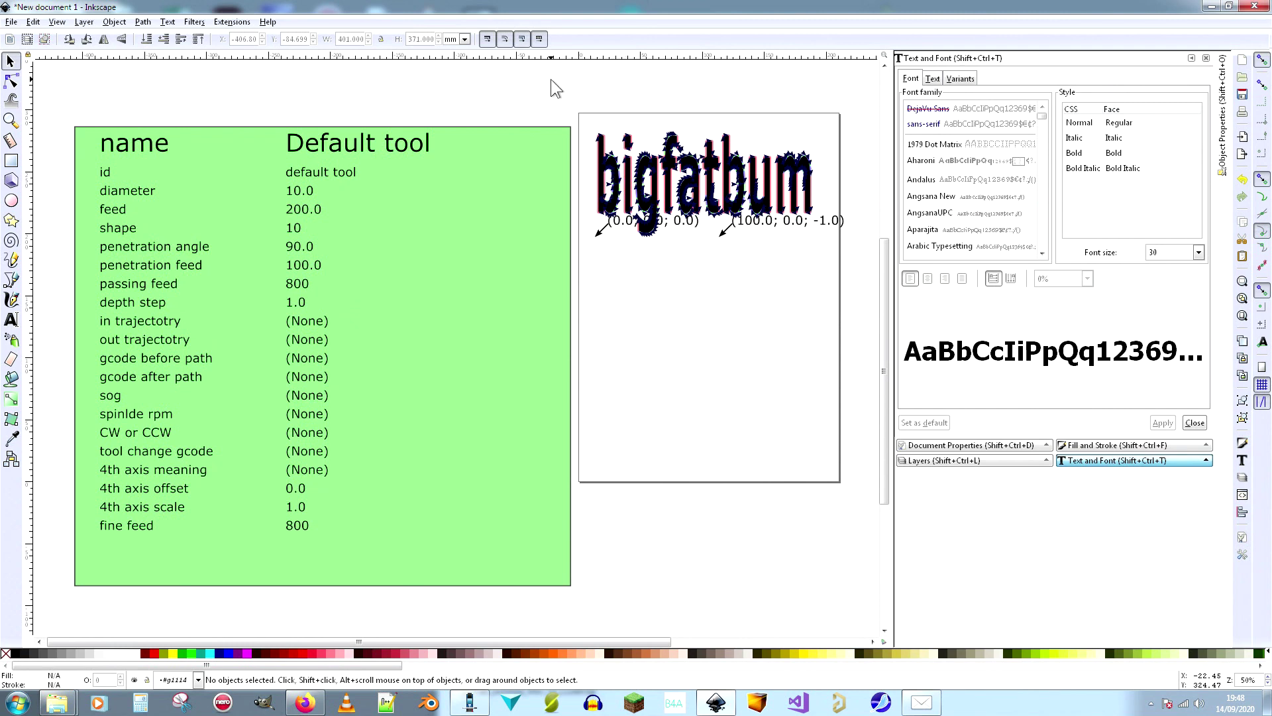
left_click(232, 21)
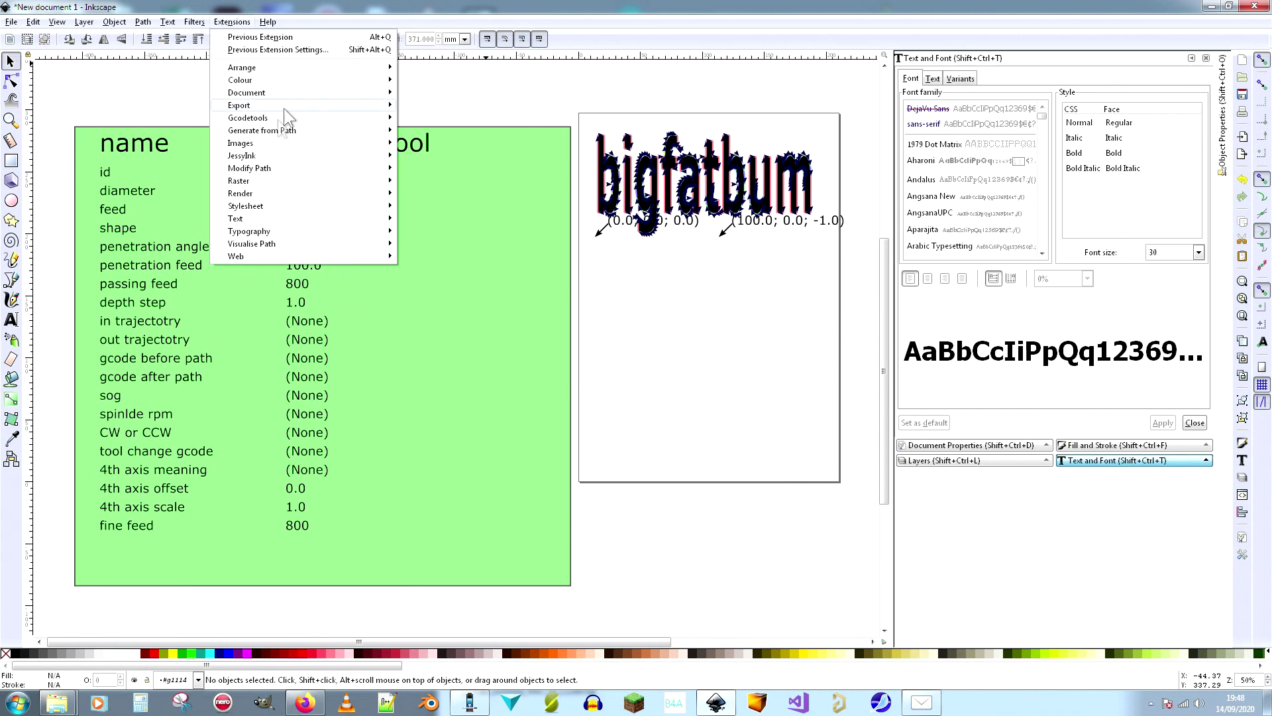
mouse_move(255, 121)
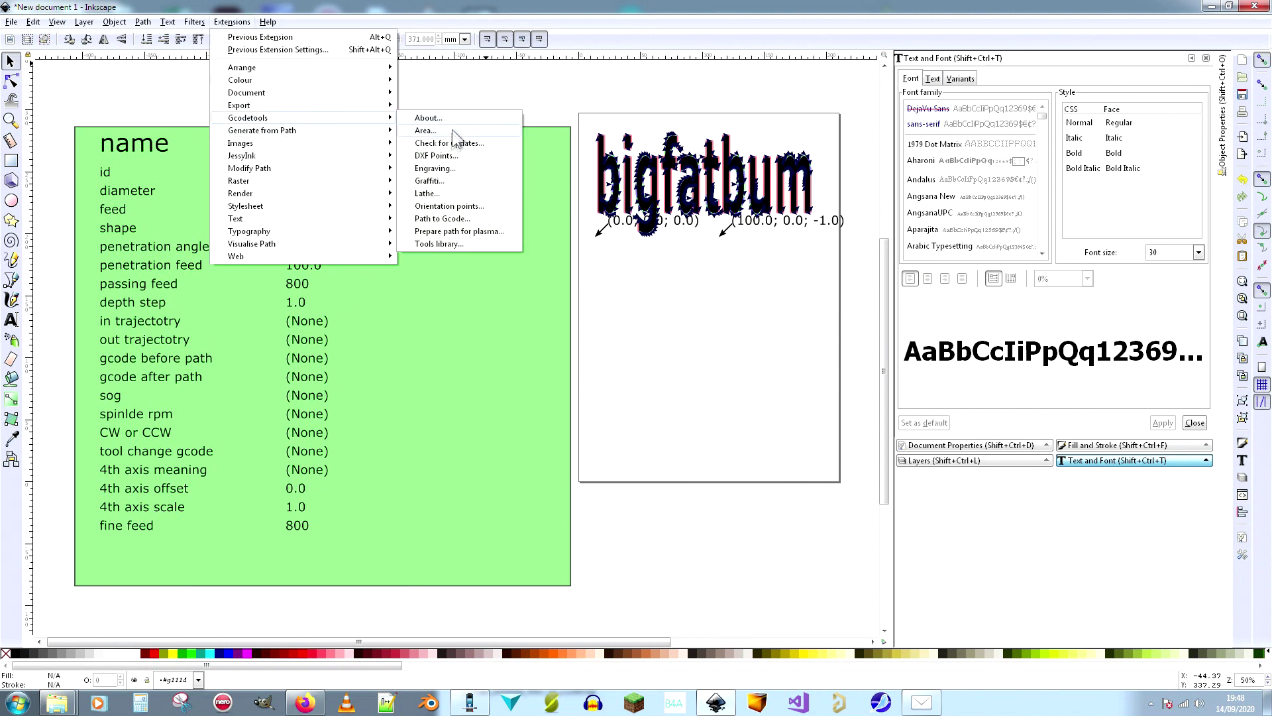
left_click(460, 221)
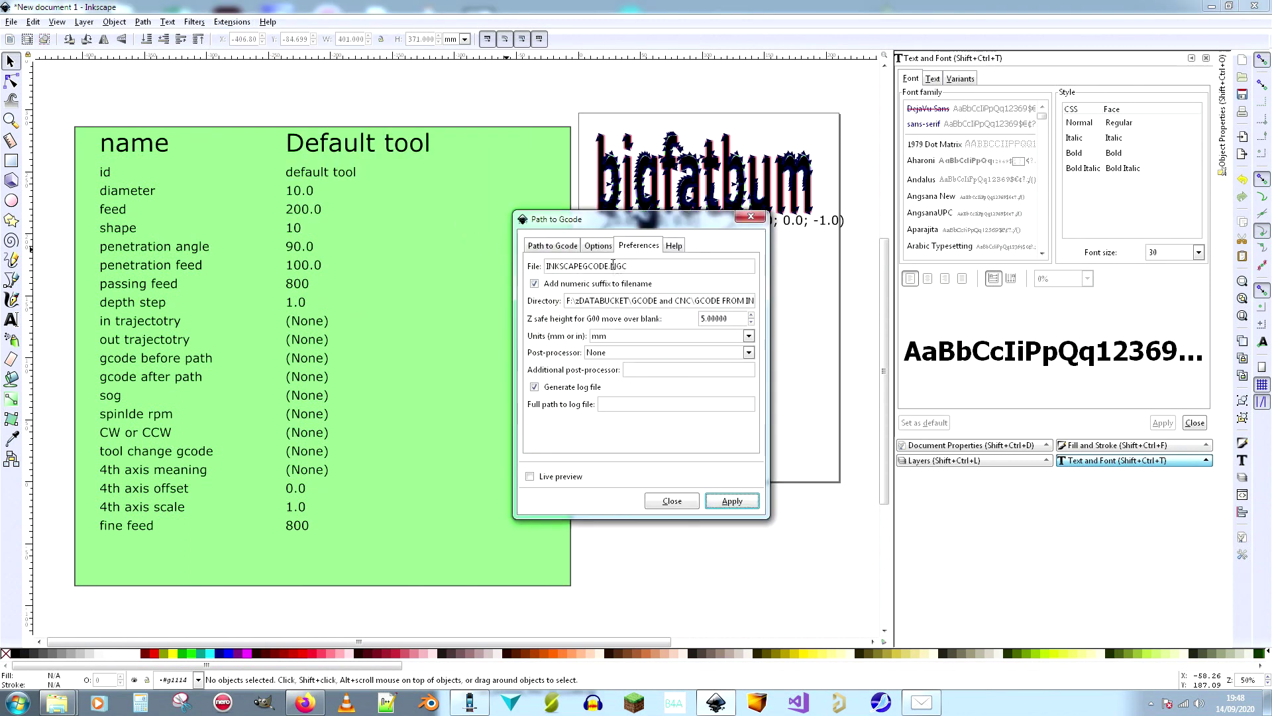
left_click(569, 245)
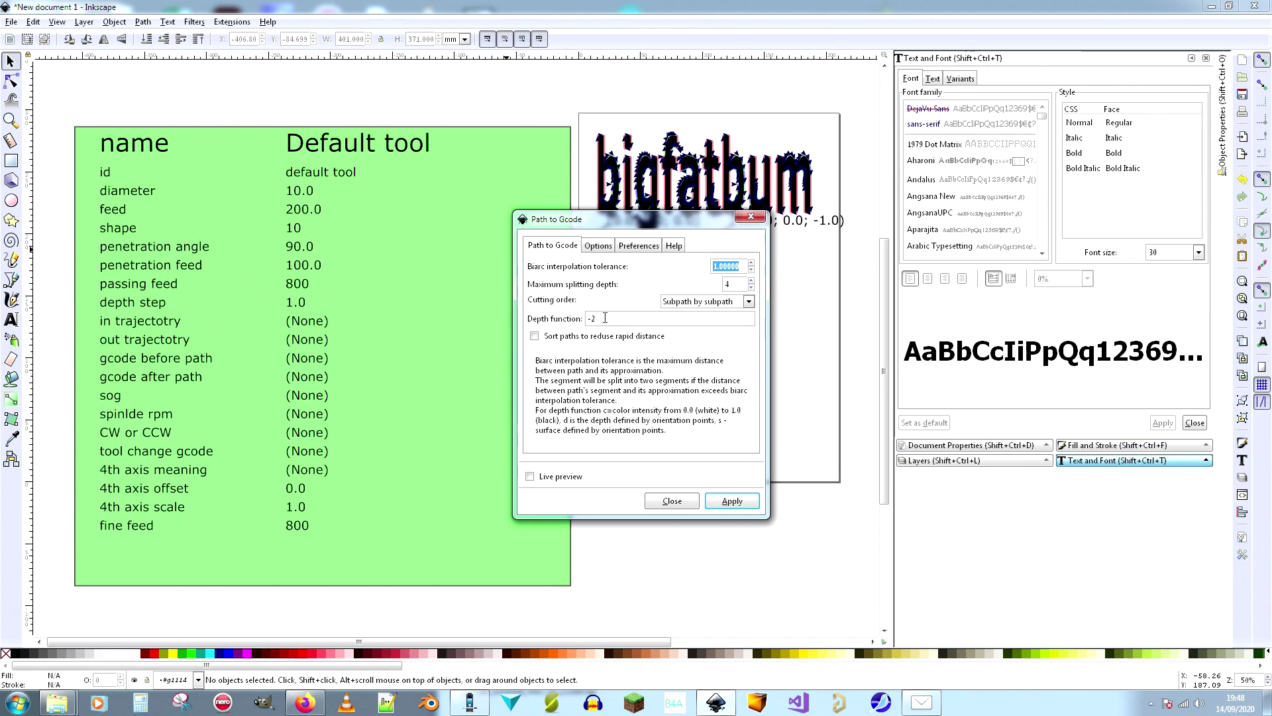
left_click(609, 316)
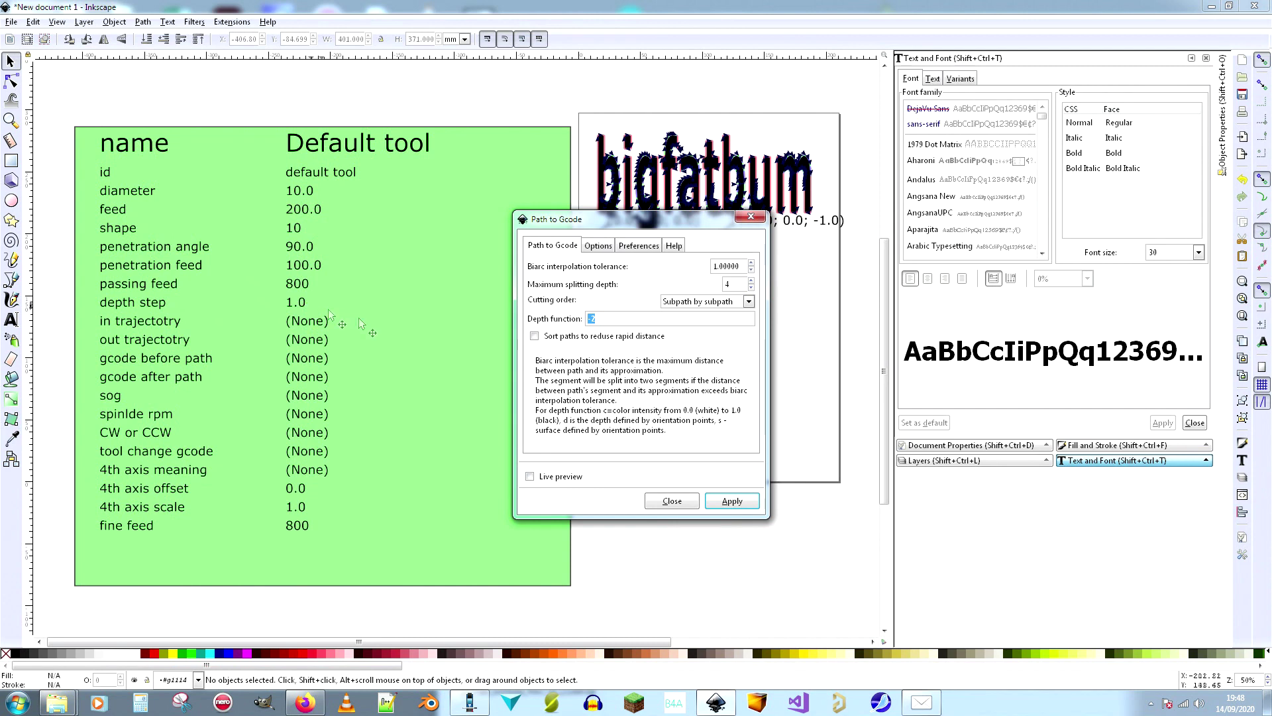
left_click(693, 501)
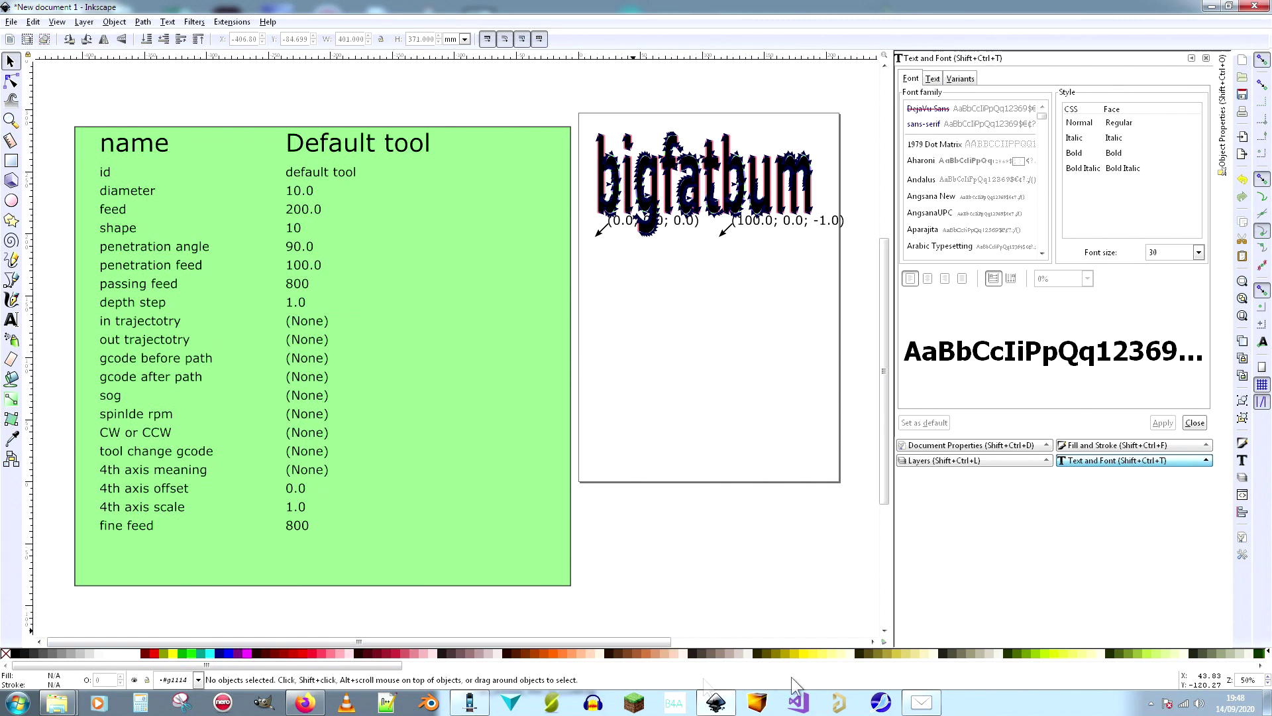
Step: Return to CAMotics showing the bigfatbum simulation at 100%
left_click(469, 701)
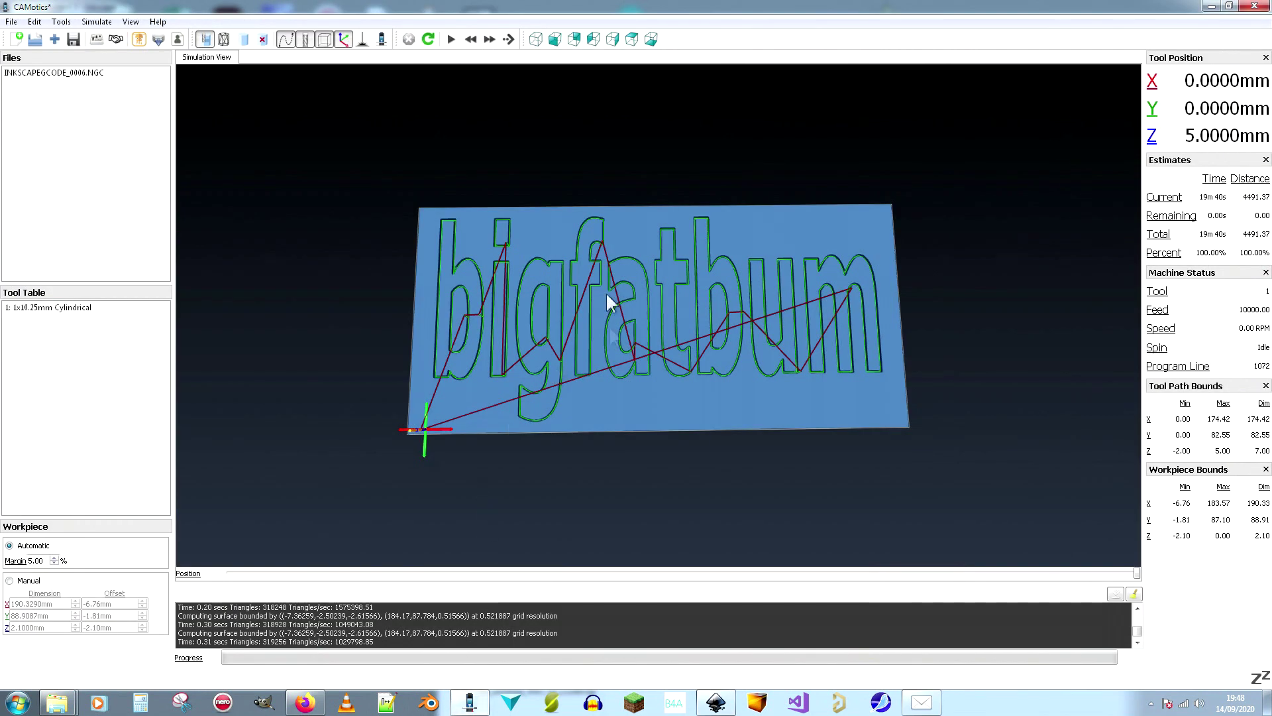